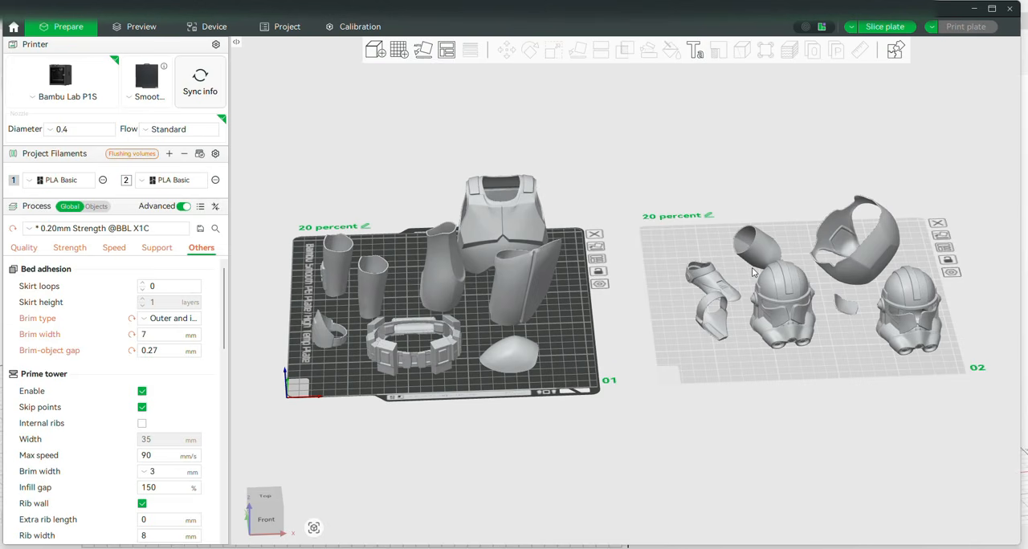
Examine the armour parts on plates 1 and 2, comparing the helmet model with the version without a visor
drag(752, 274, 636, 421)
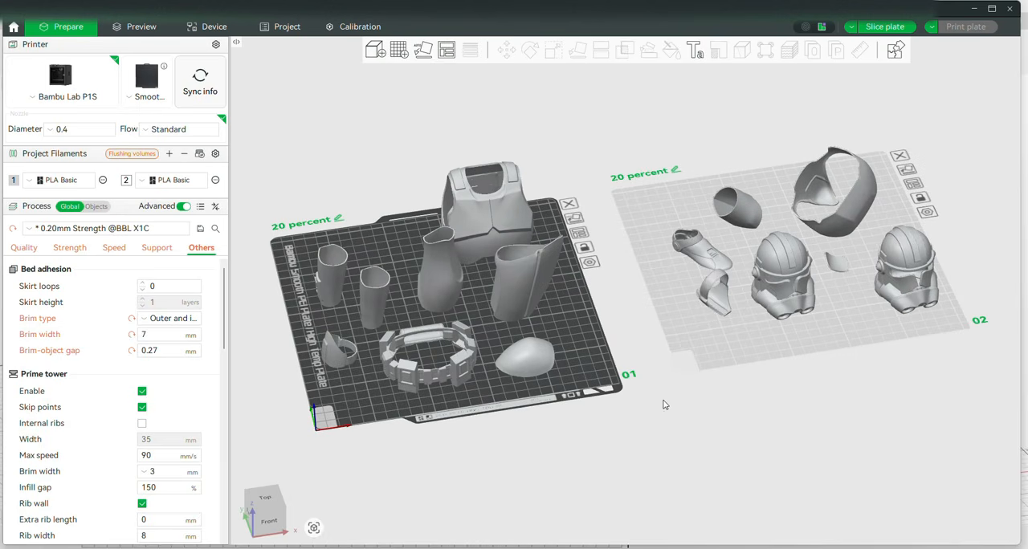
drag(661, 402, 661, 398)
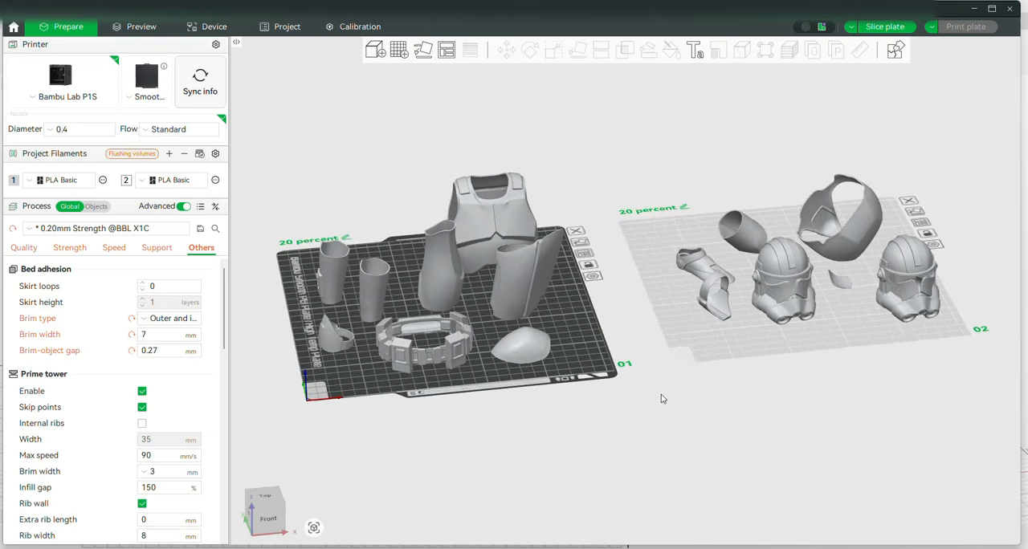
scroll(661, 394, up, 6)
right_drag(866, 366, 449, 400)
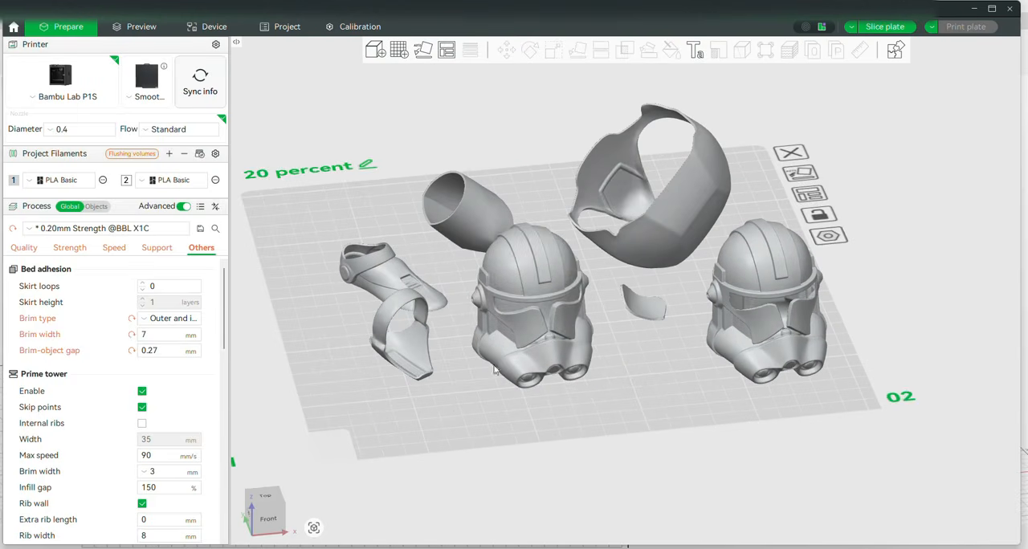
click(522, 325)
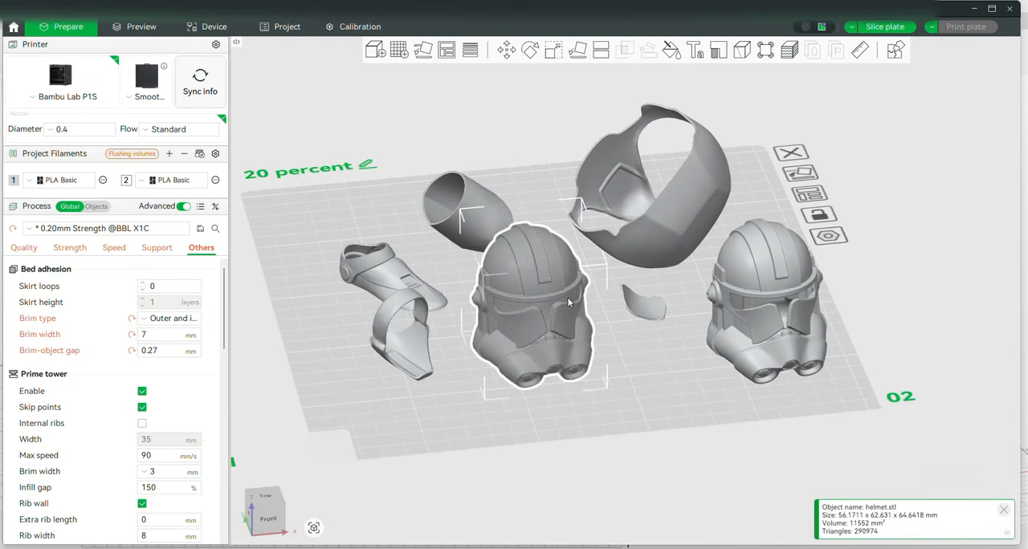
click(805, 328)
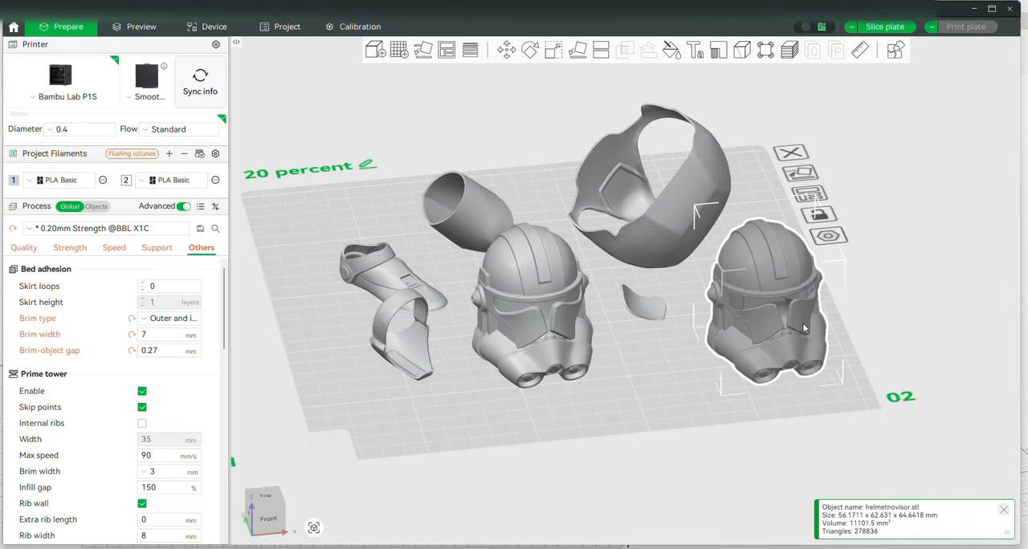
scroll(731, 309, down, 3)
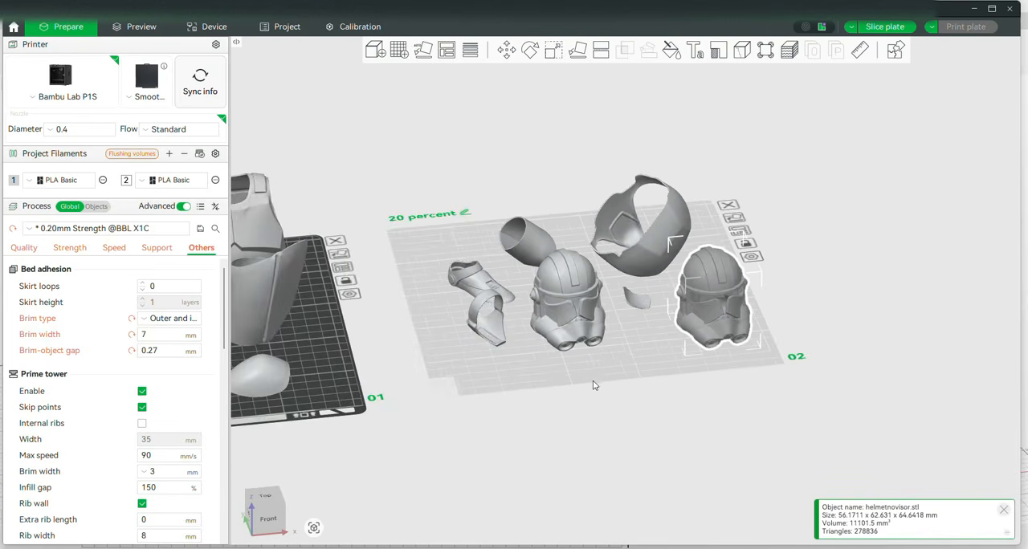
right_drag(598, 379, 928, 402)
scroll(717, 368, down, 3)
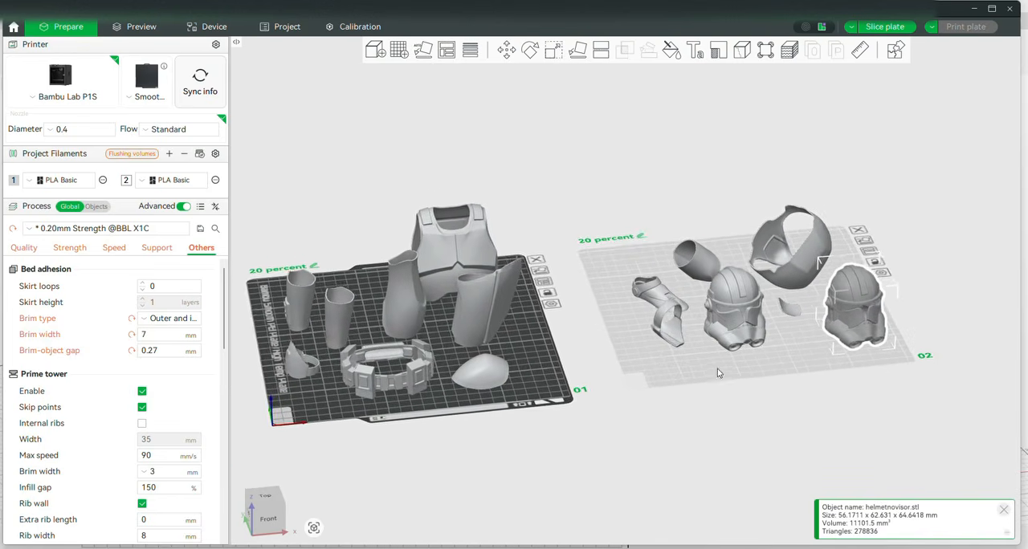
Check the scale percentages and dimensions of the thigh armour piece on plate 1
click(501, 264)
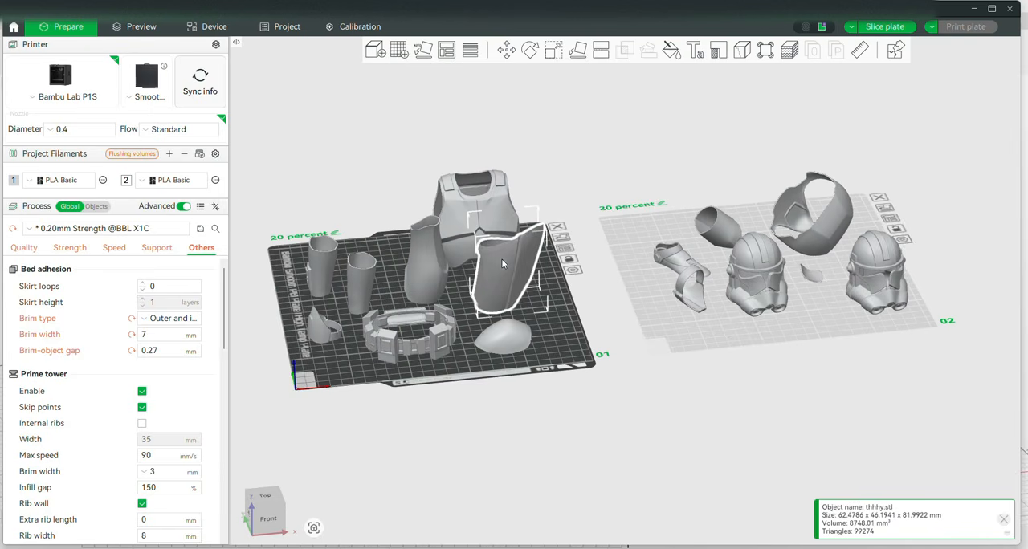
click(554, 51)
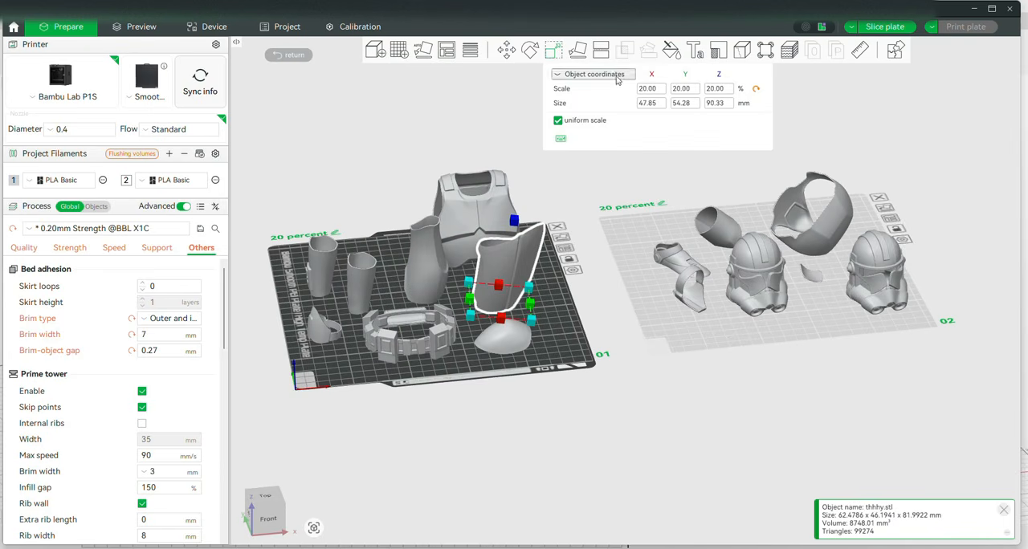
click(645, 90)
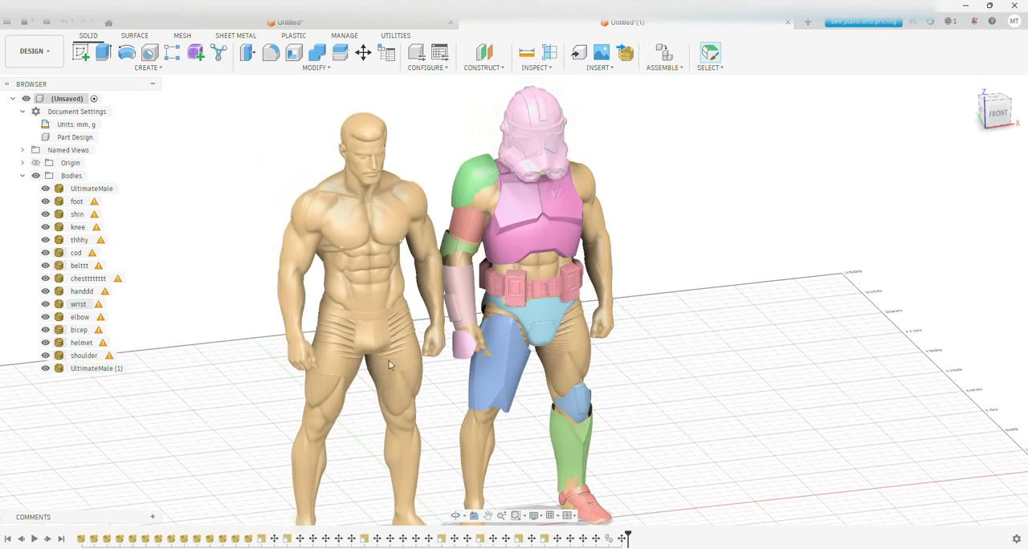
Switch from Fusion back to Bambu Studio, close the scale settings and reselect the thigh armour piece
mouse_move(252, 547)
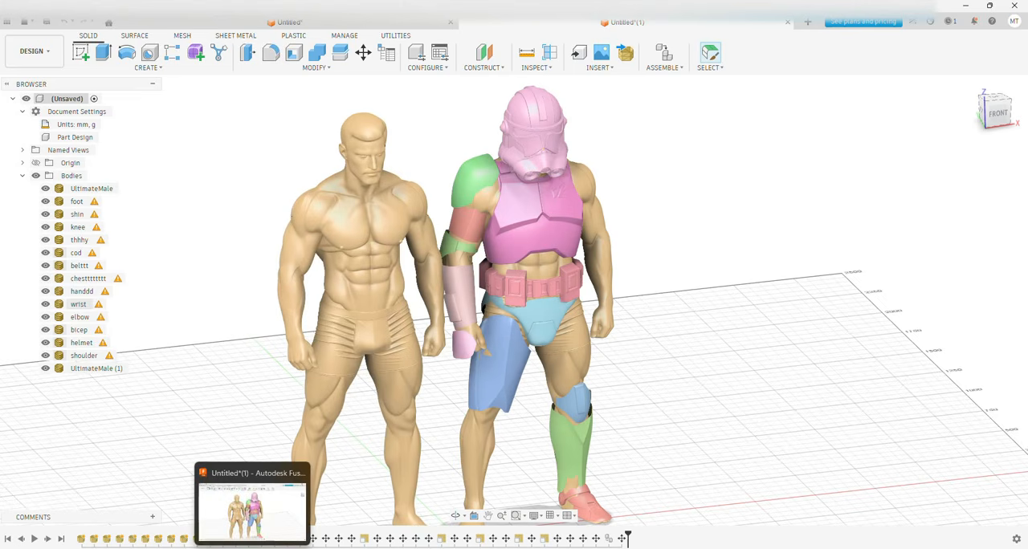
mouse_move(134, 548)
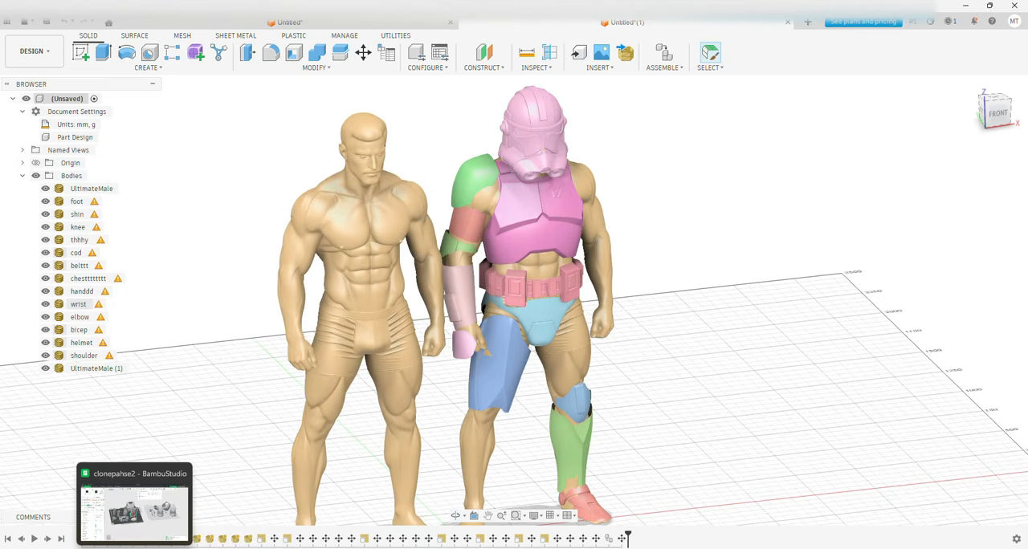
click(134, 548)
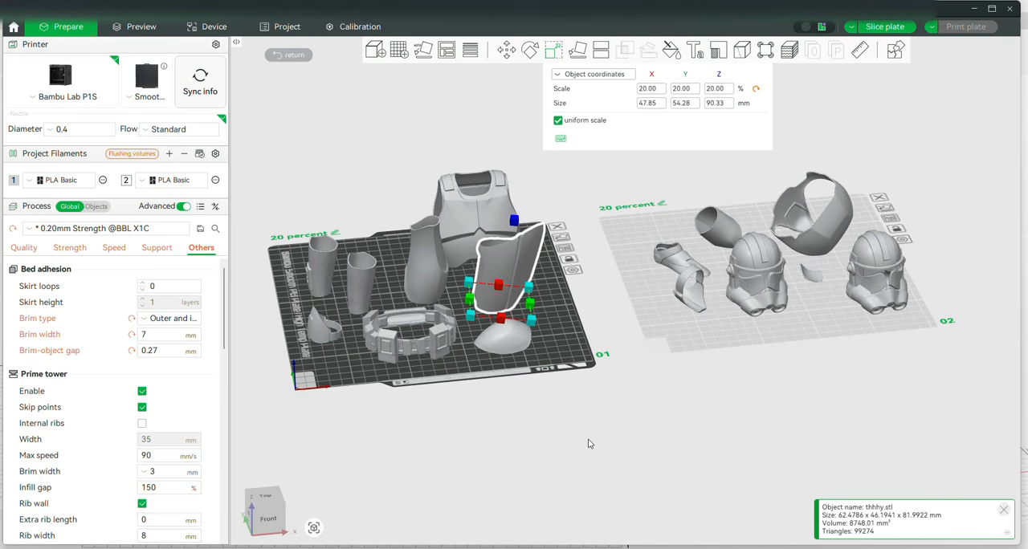
scroll(589, 442, up, 1)
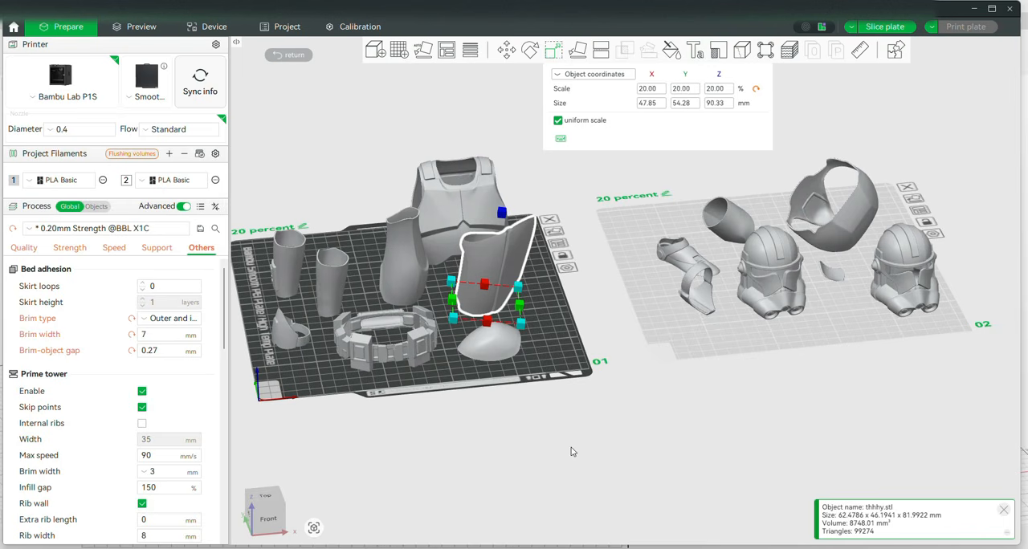
right_drag(571, 452, 600, 452)
click(600, 447)
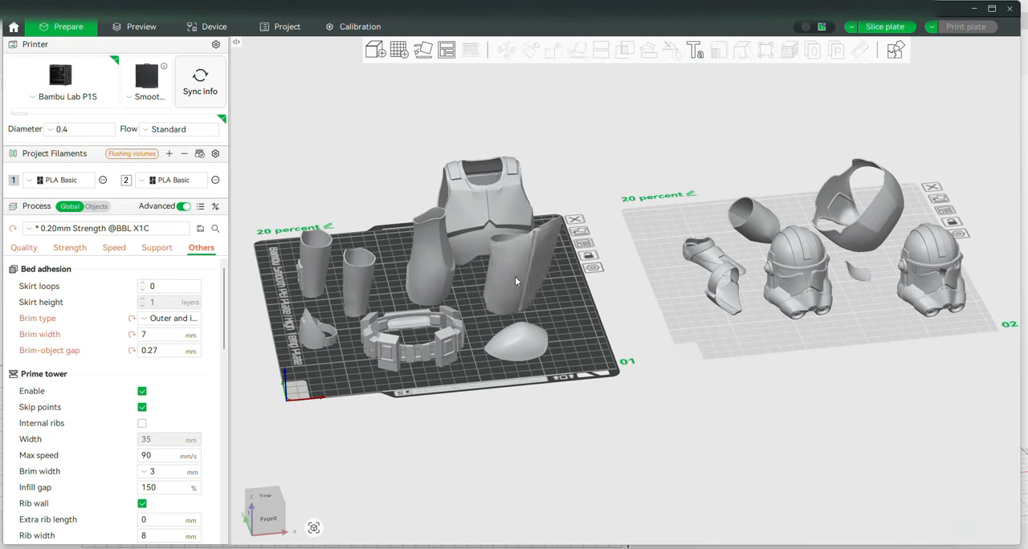
click(515, 276)
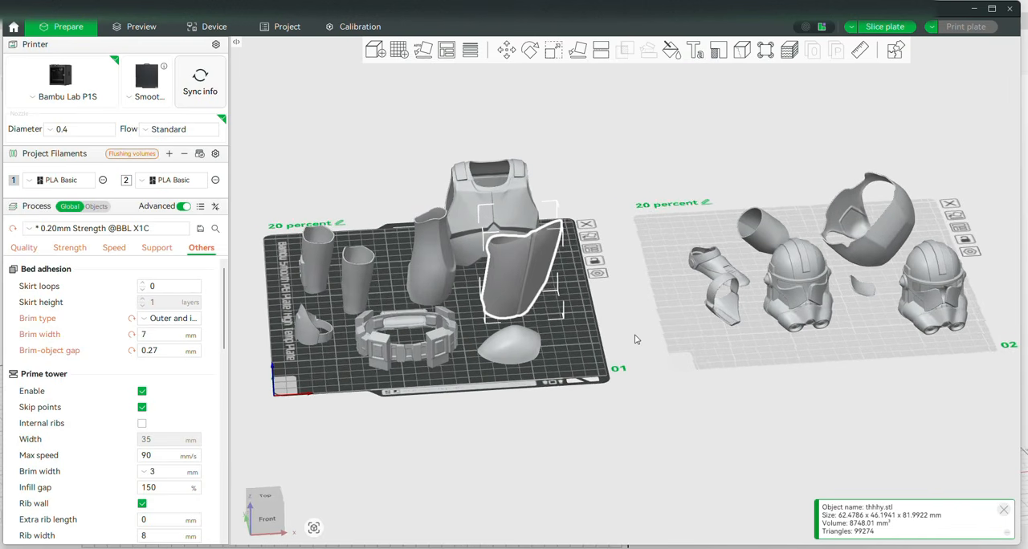
Add a third build plate and move the elbow piece and the knee piece onto it
click(400, 51)
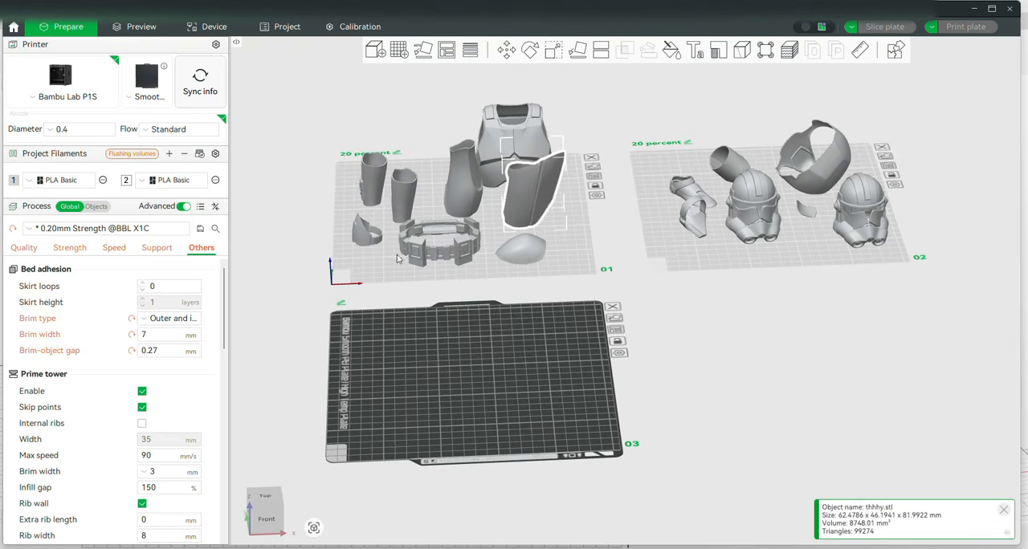
click(366, 242)
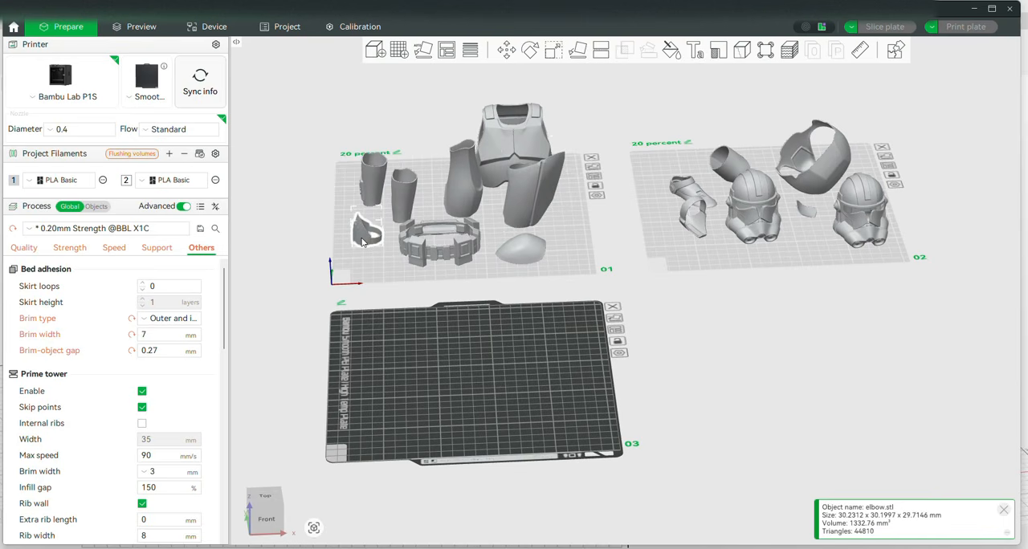
drag(366, 242, 394, 389)
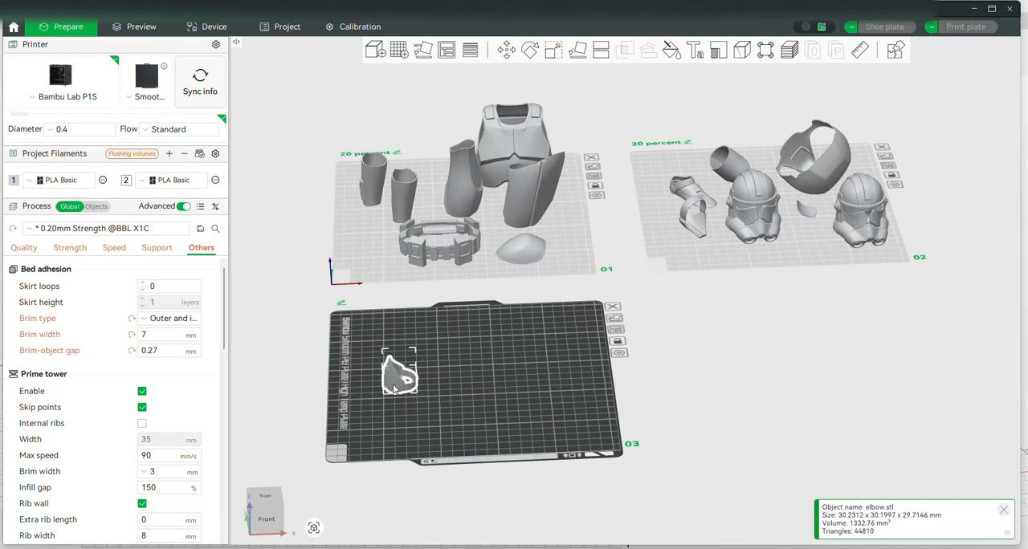
drag(700, 219, 495, 384)
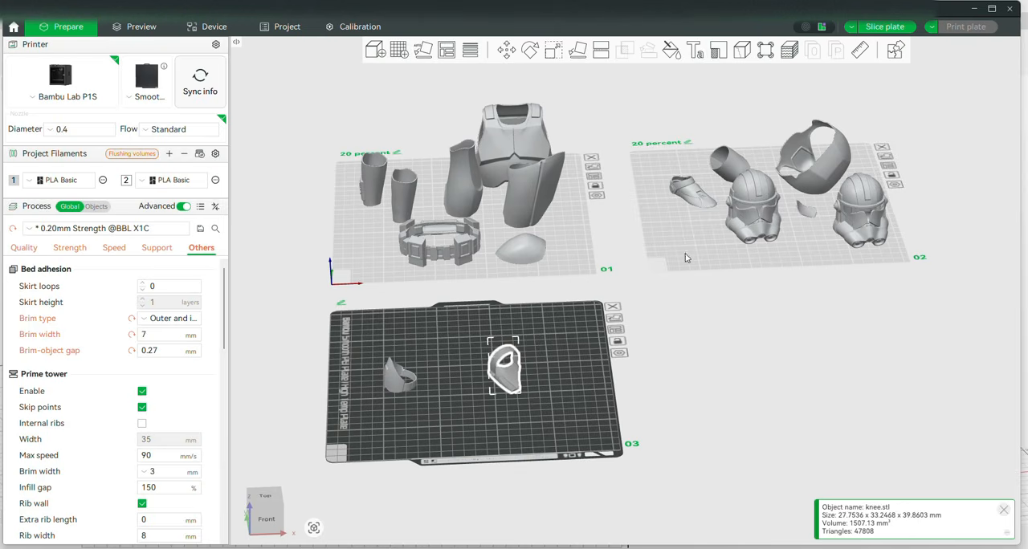
Duplicate the knee piece on plate 3 and mirror the copy along the X axis
scroll(489, 379, up, 2)
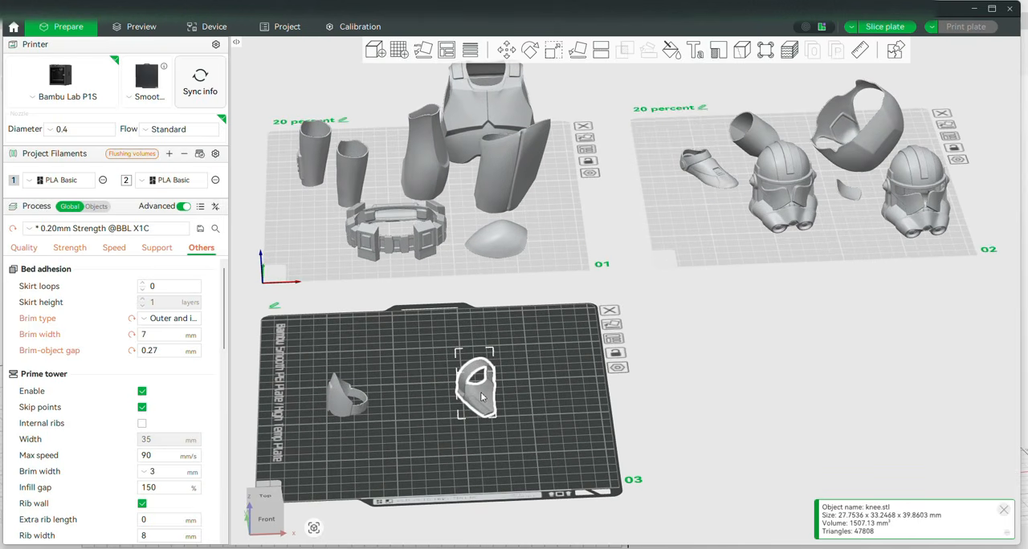
right_click(485, 404)
drag(677, 421, 676, 420)
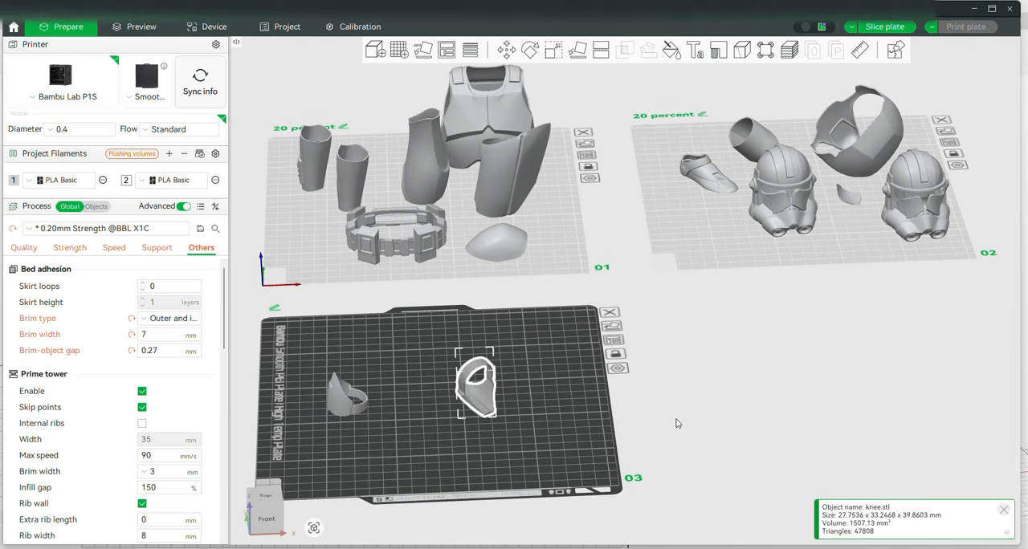
key(ctrl+v)
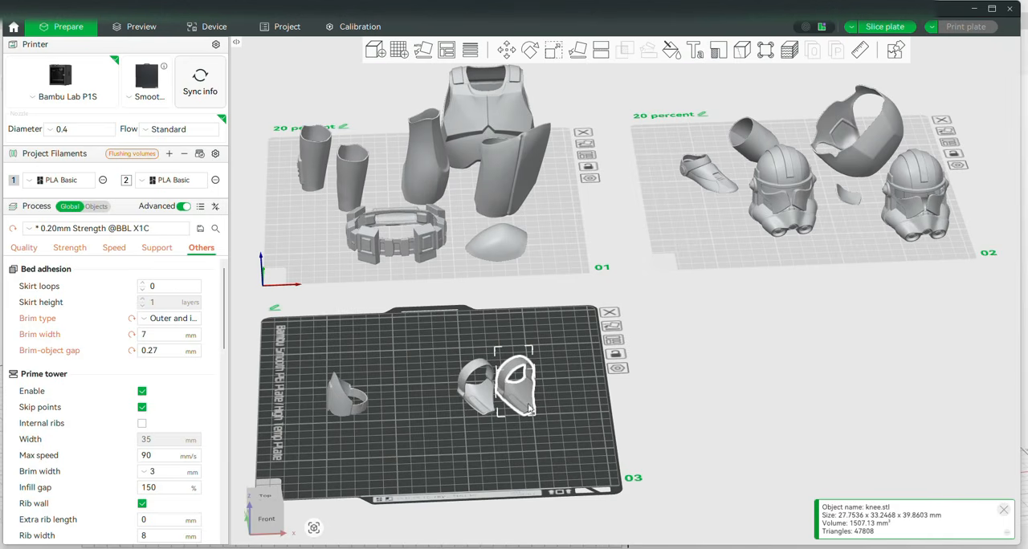
right_click(512, 395)
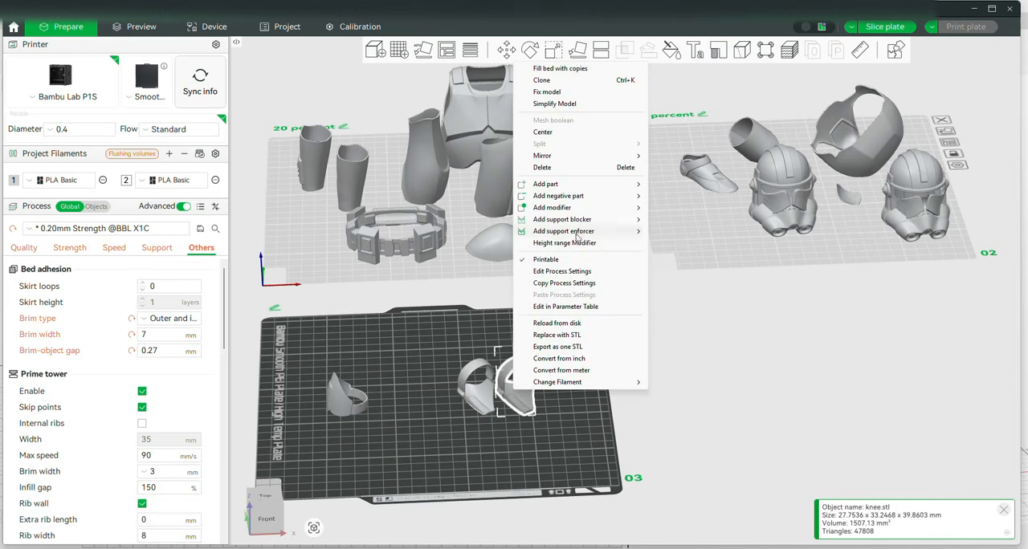
mouse_move(618, 156)
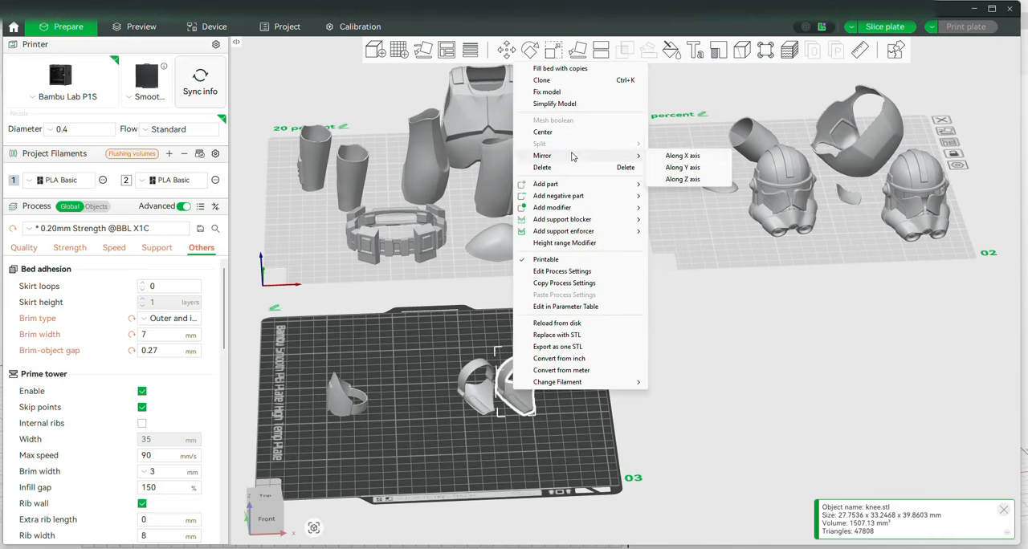
click(682, 156)
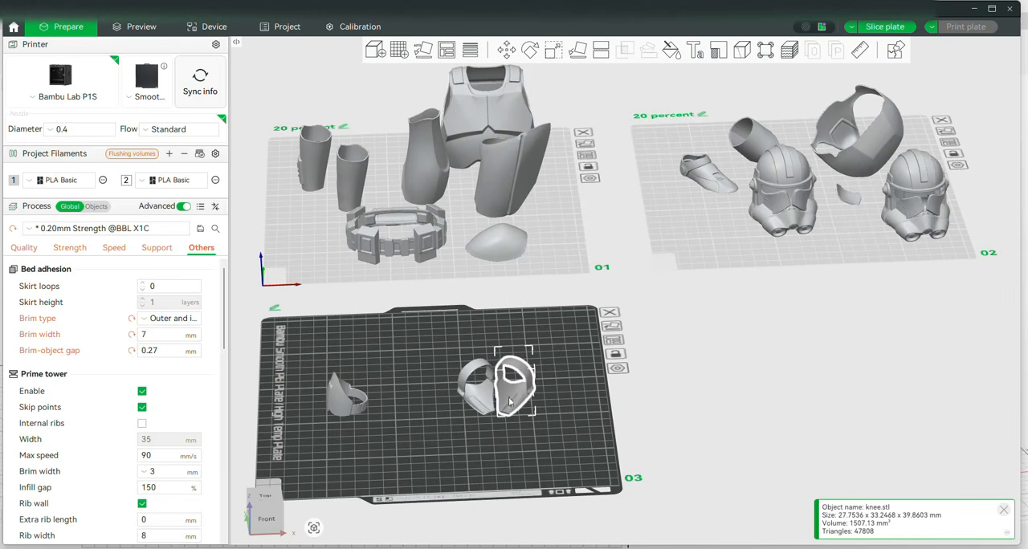
click(497, 461)
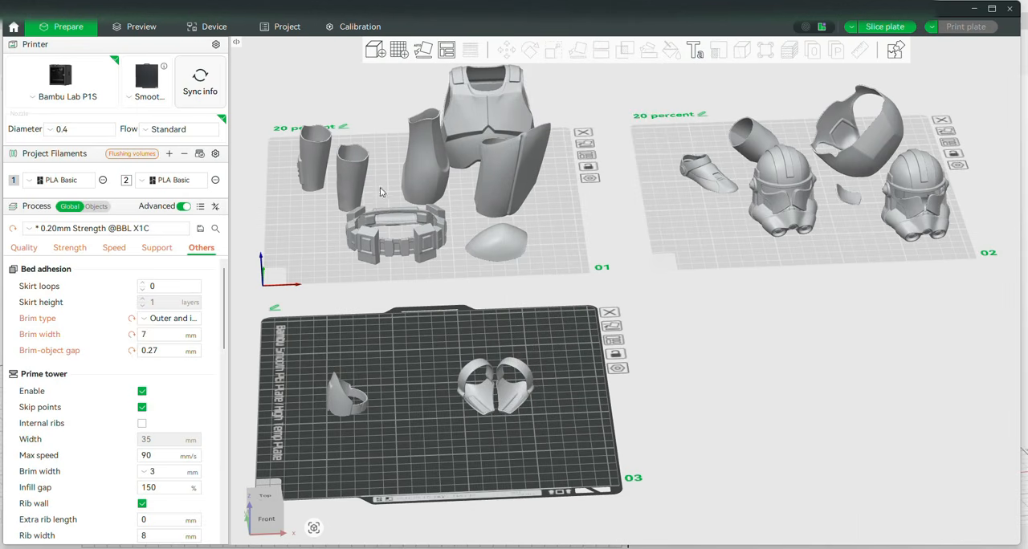
Delete the elbow piece and both knee pieces from plate 3
click(494, 165)
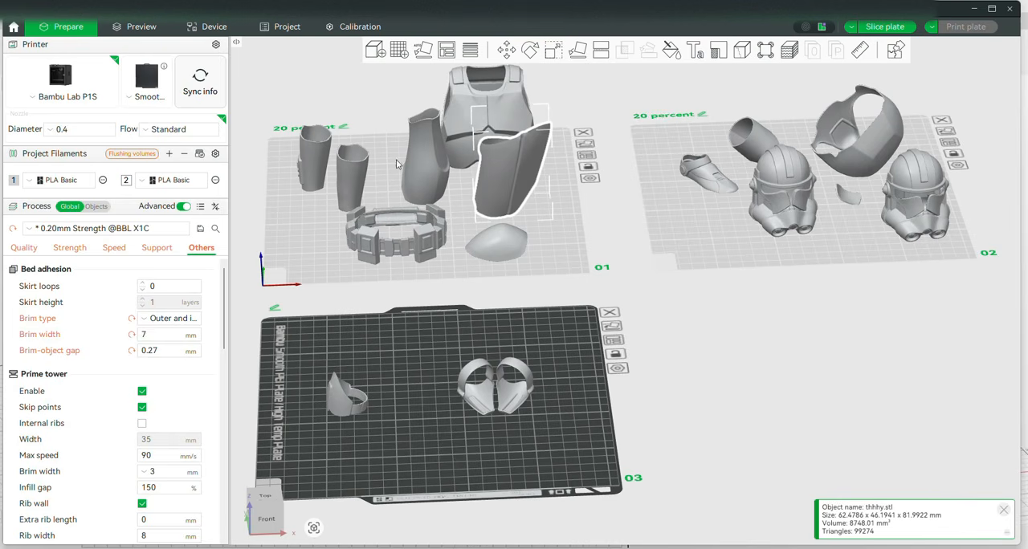
click(333, 408)
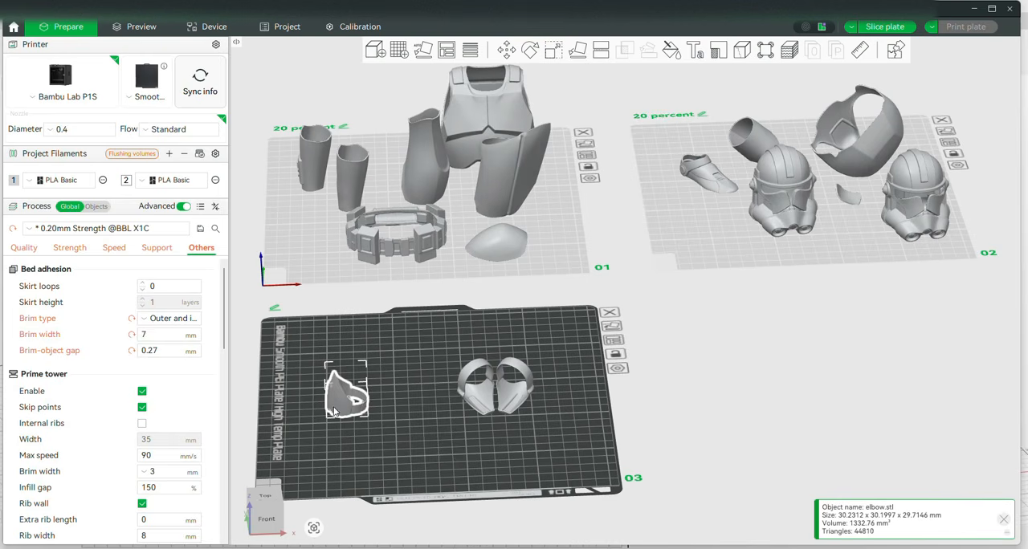
key(Delete)
click(486, 406)
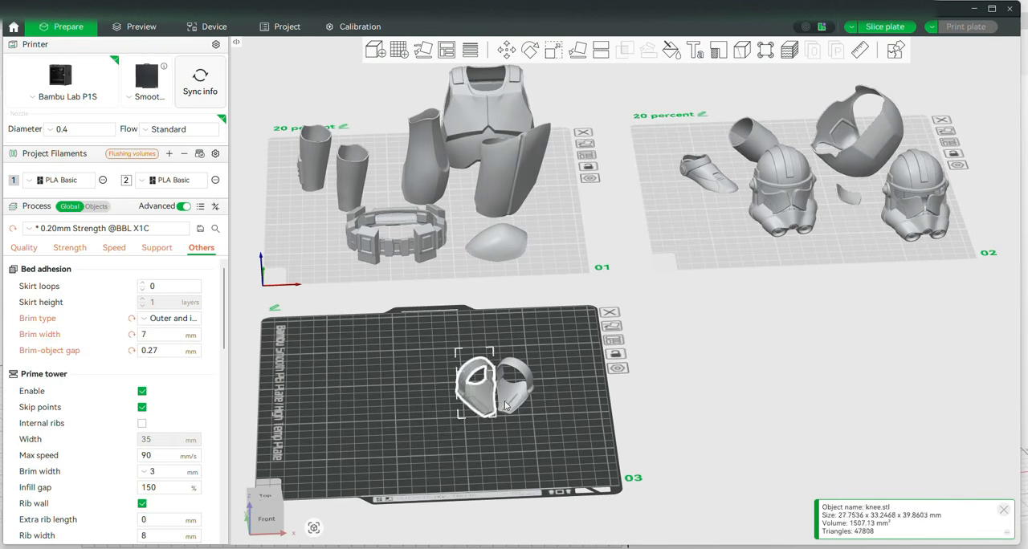
key(Delete)
click(515, 406)
key(Delete)
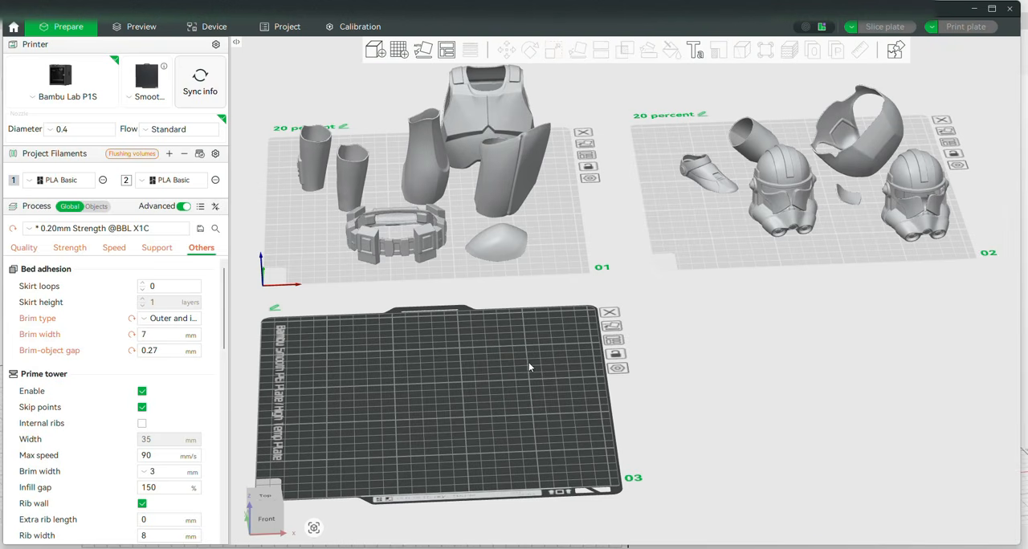
Move the helmet without a visor from plate 2 onto plate 3 and examine its underside
scroll(550, 378, up, 3)
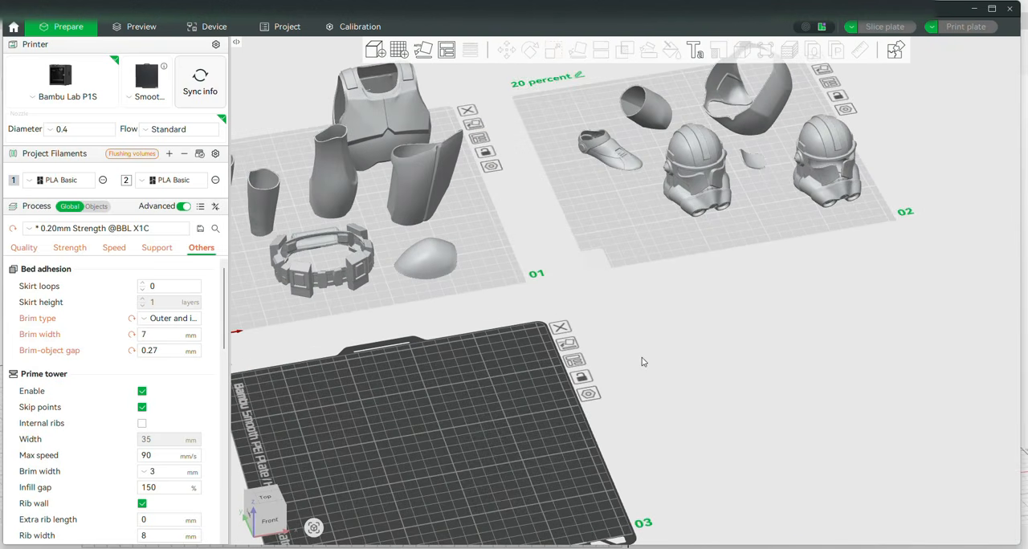
middle_drag(640, 353, 725, 388)
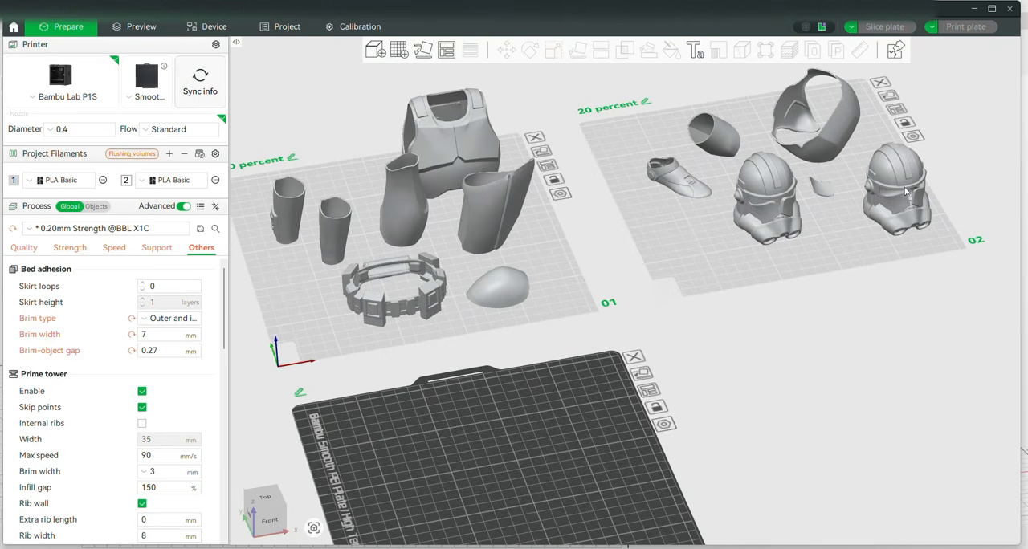
drag(906, 196, 512, 476)
right_drag(817, 424, 906, 268)
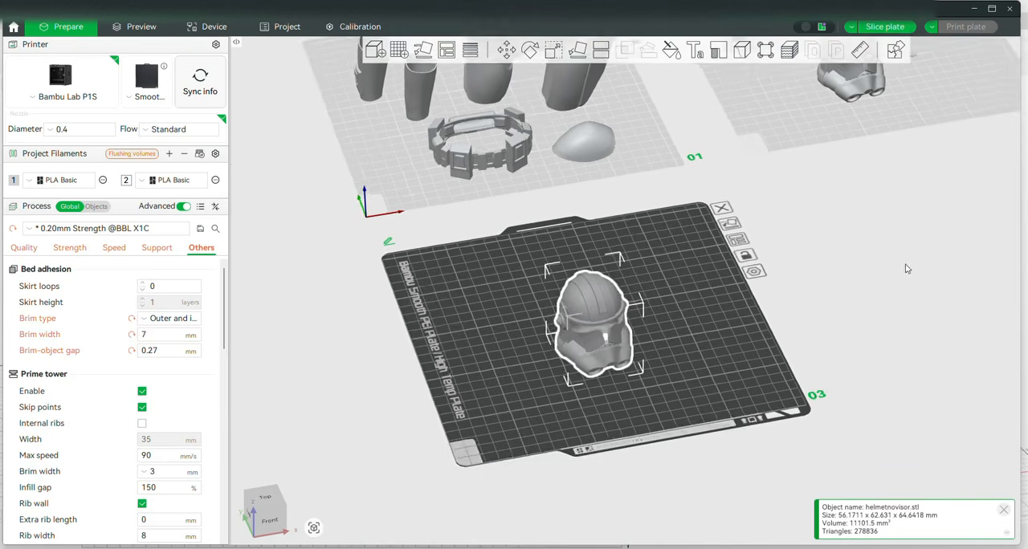
scroll(698, 394, up, 5)
scroll(696, 389, up, 3)
drag(682, 398, 674, 310)
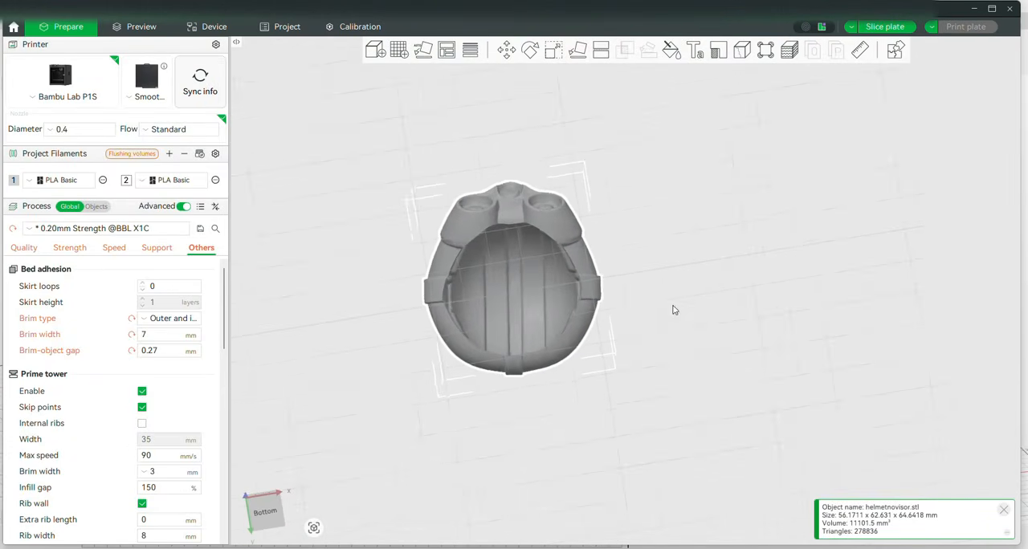
Measure the width of the helmet's neck opening between its two inner side edges on the underside
scroll(673, 311, up, 3)
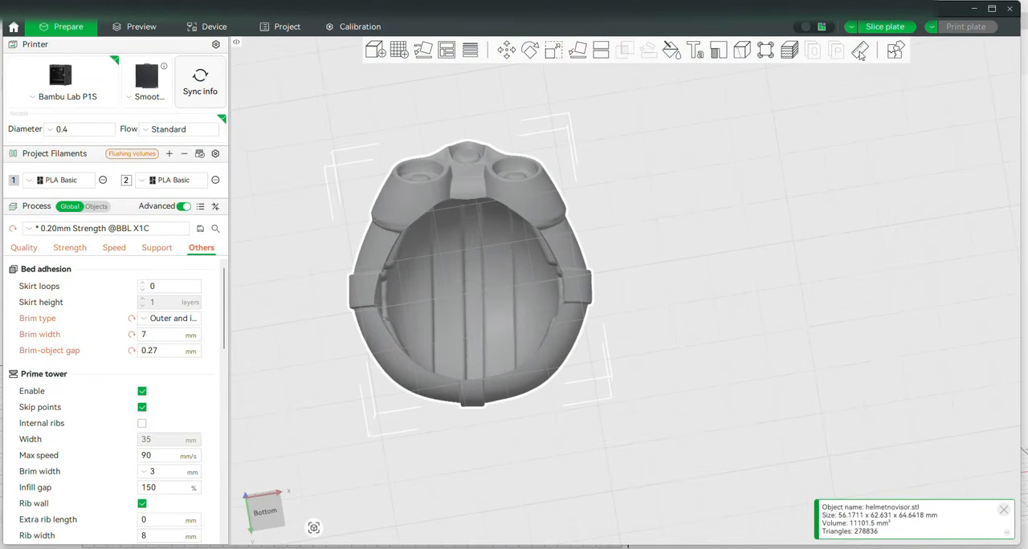
click(860, 52)
click(375, 300)
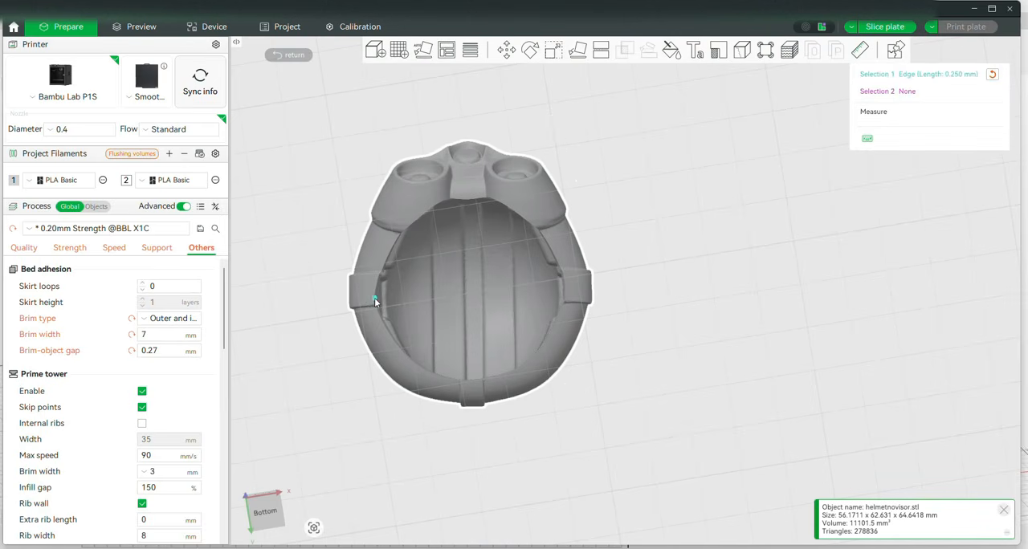
click(567, 293)
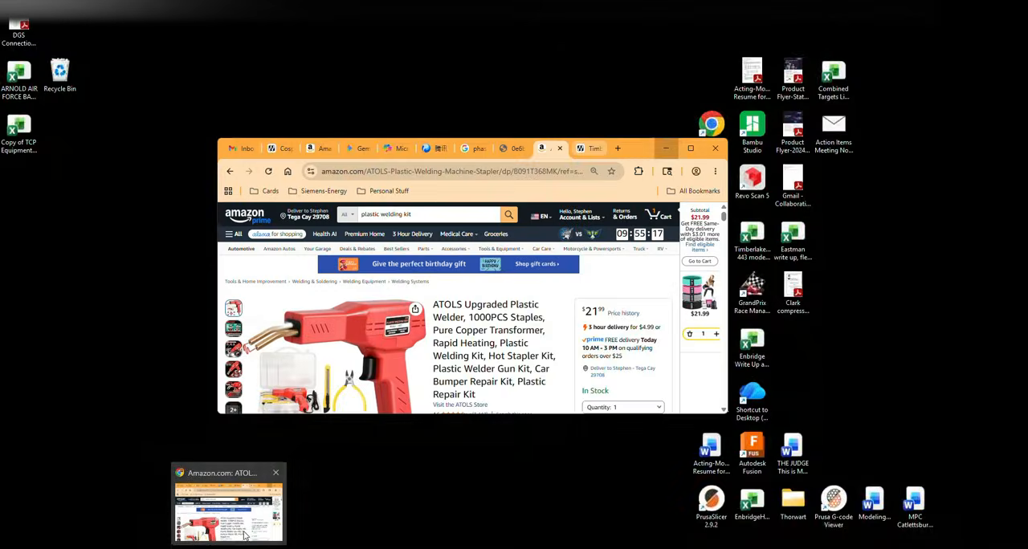
Switch to the Chrome browser, search MakerWorld for "cosplay caliper" and open the Cosplay Calipers - Measuring Tool for Armor Sizing model page
click(229, 502)
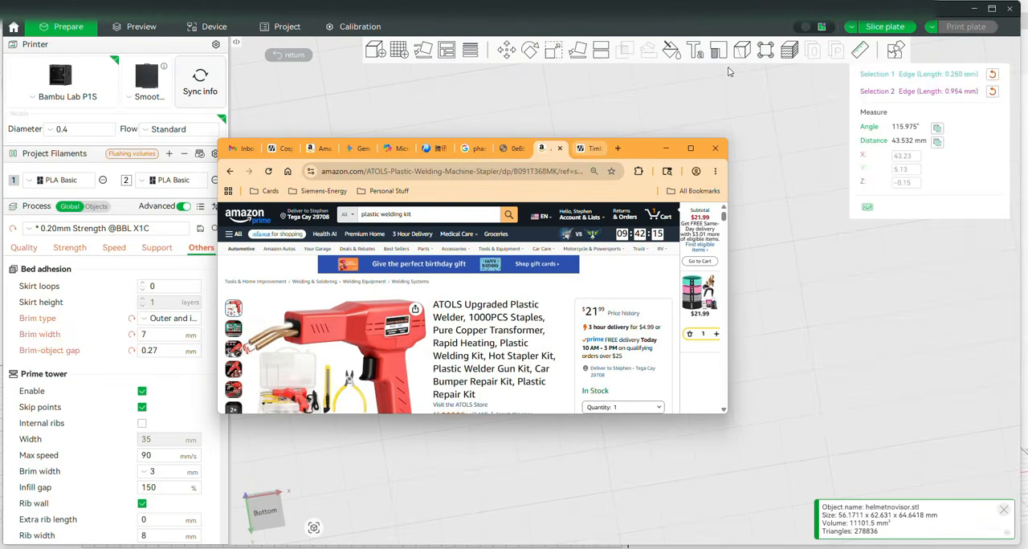
click(689, 148)
click(845, 17)
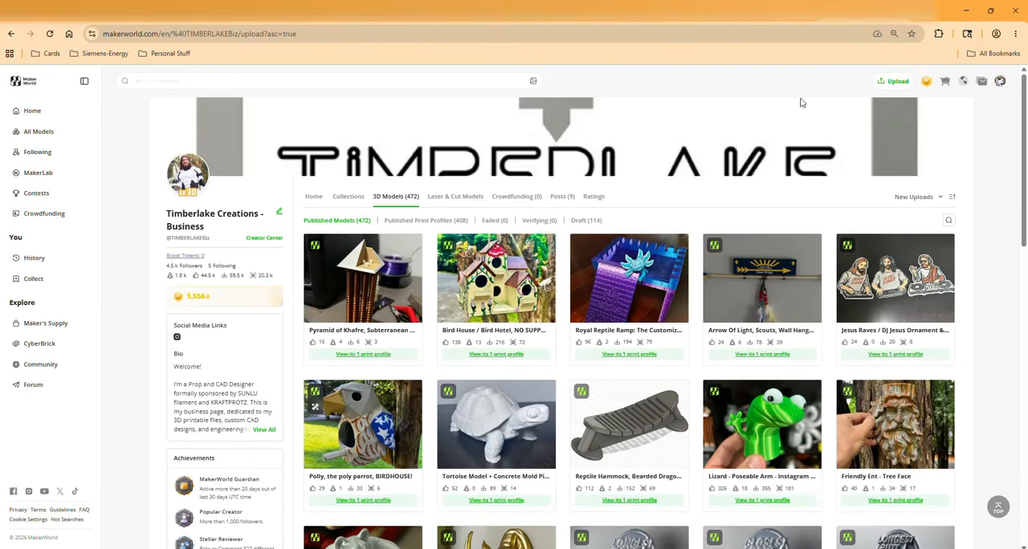
click(249, 81)
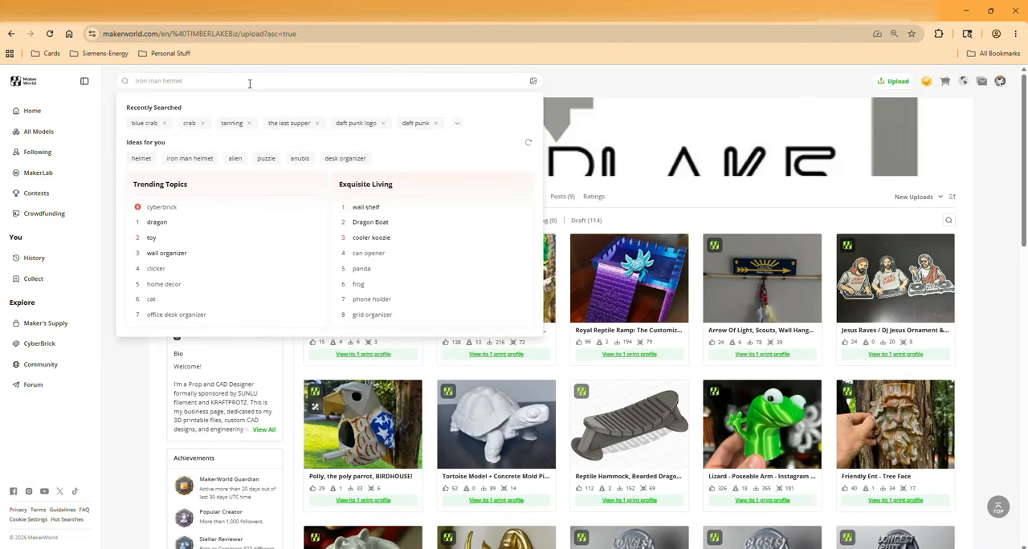
text(cosplay cal)
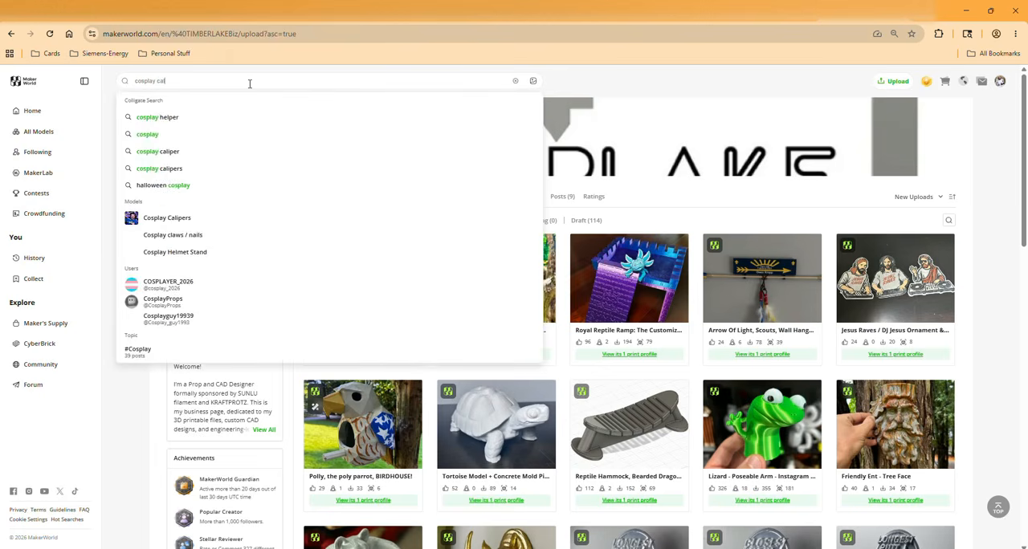
click(165, 119)
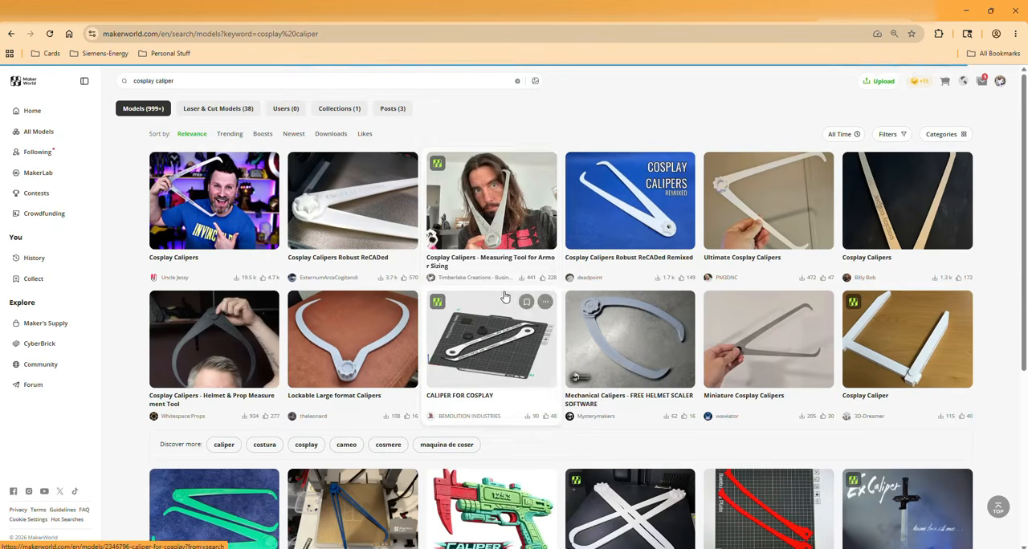
click(505, 219)
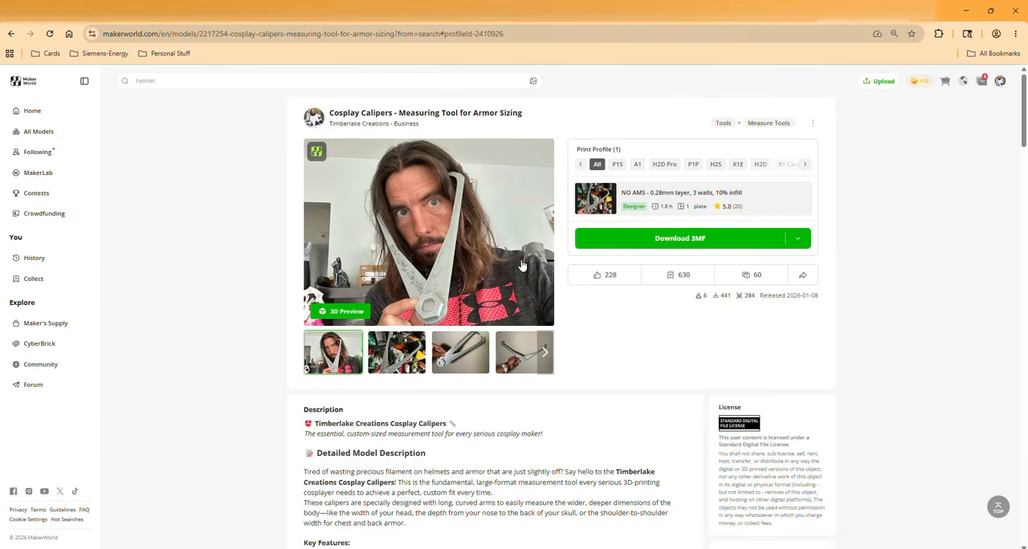
Switch back to Bambu Studio, leave the measurement and scale the helmet on plate 3 uniformly to 70%
click(966, 10)
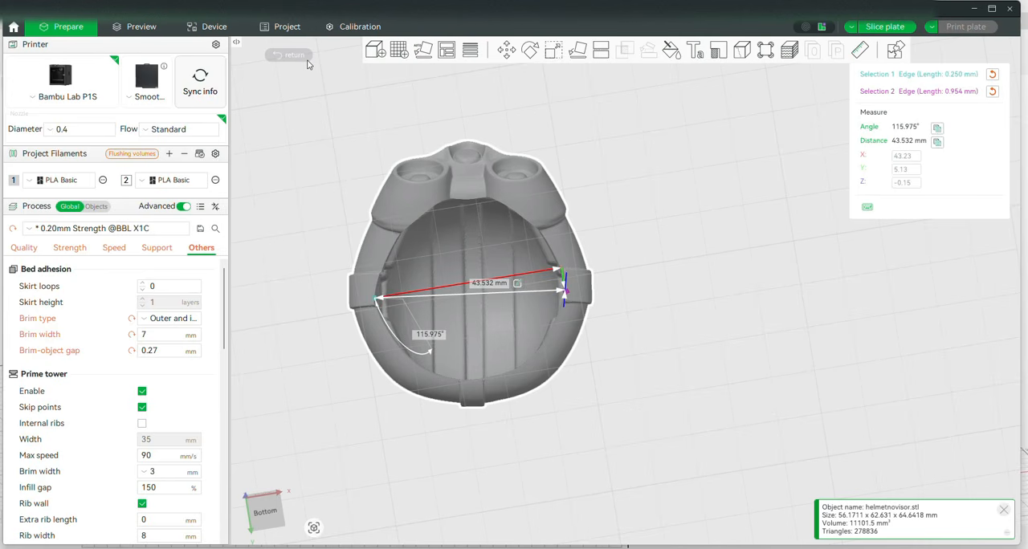
click(277, 56)
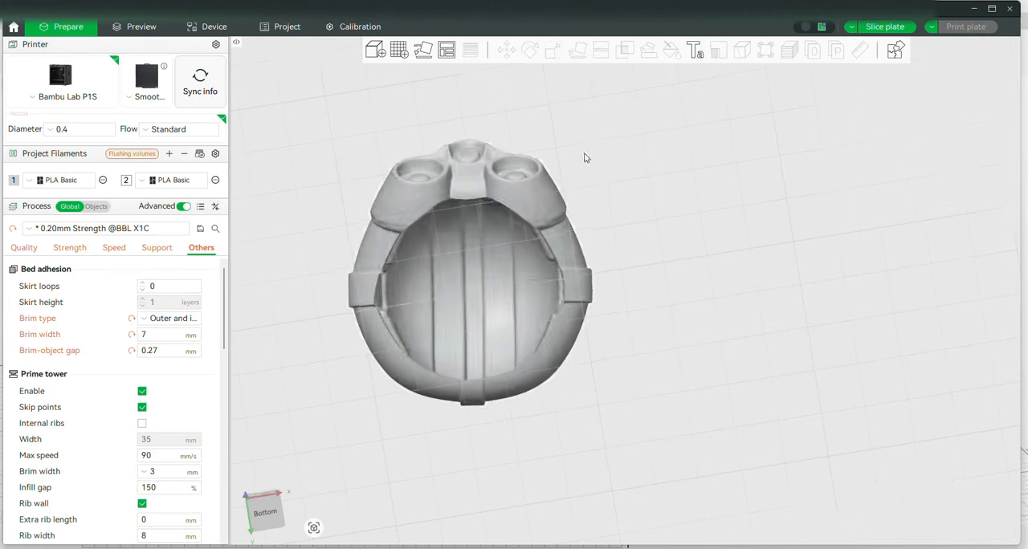
drag(584, 153, 564, 219)
click(499, 251)
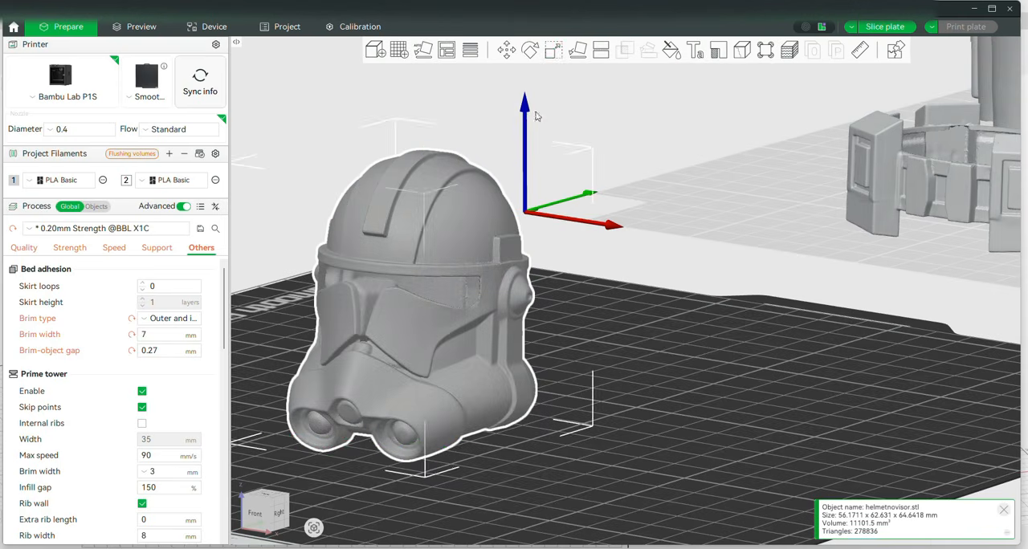
key(s)
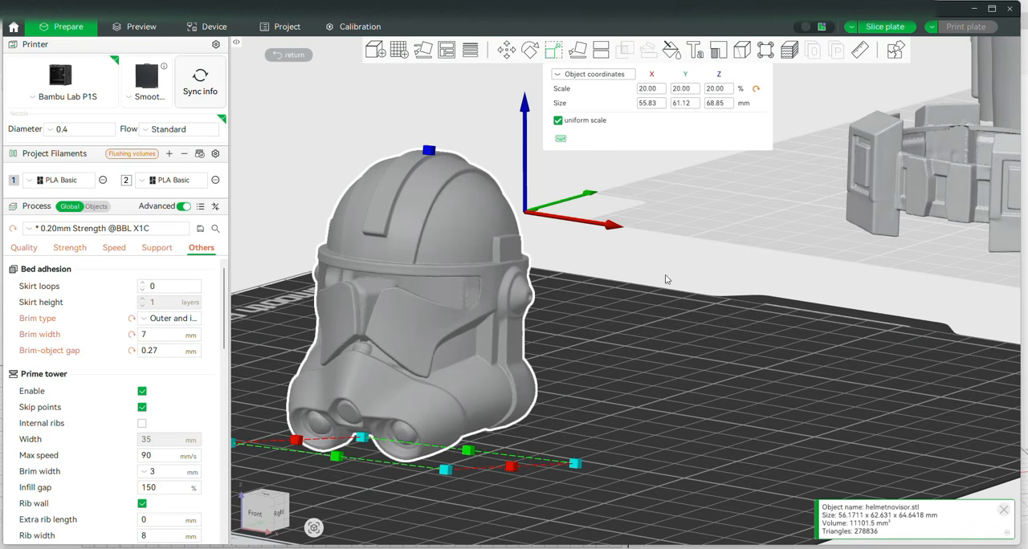
drag(666, 276, 669, 368)
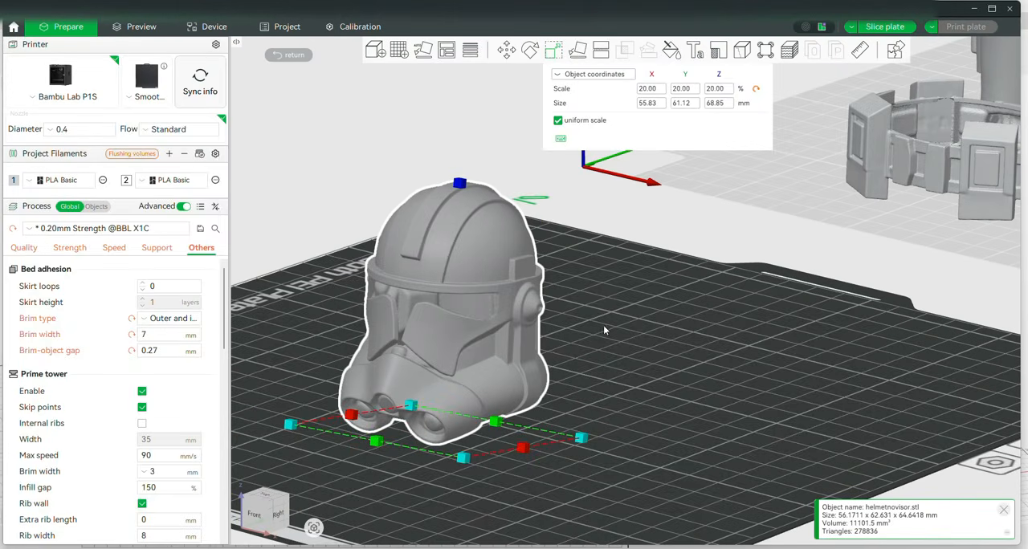
click(598, 382)
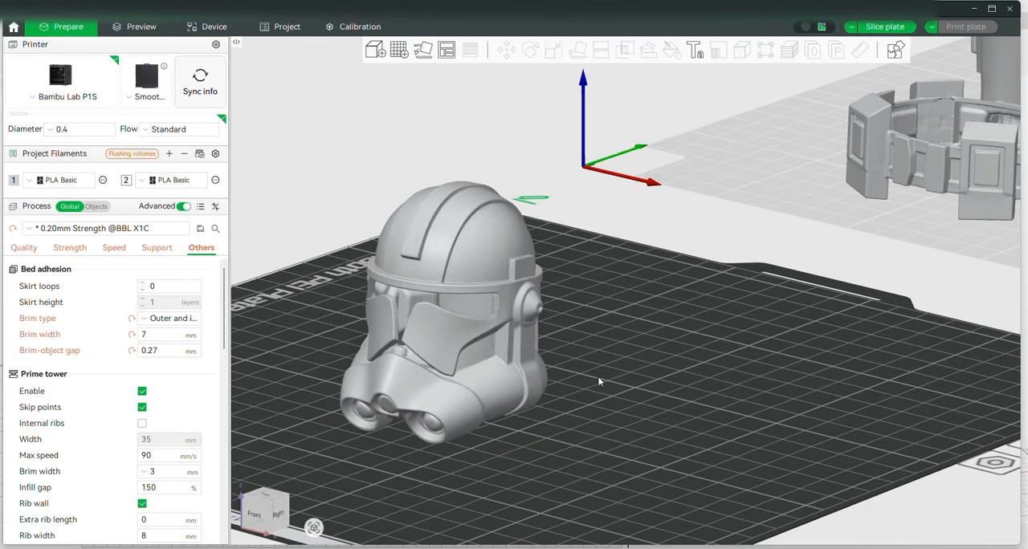
click(489, 353)
click(553, 52)
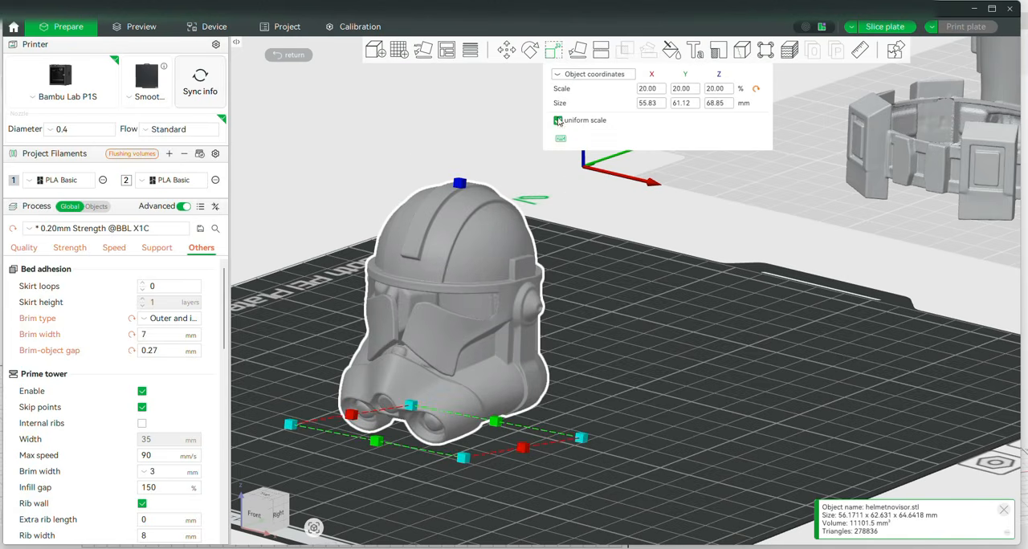
double_click(718, 89)
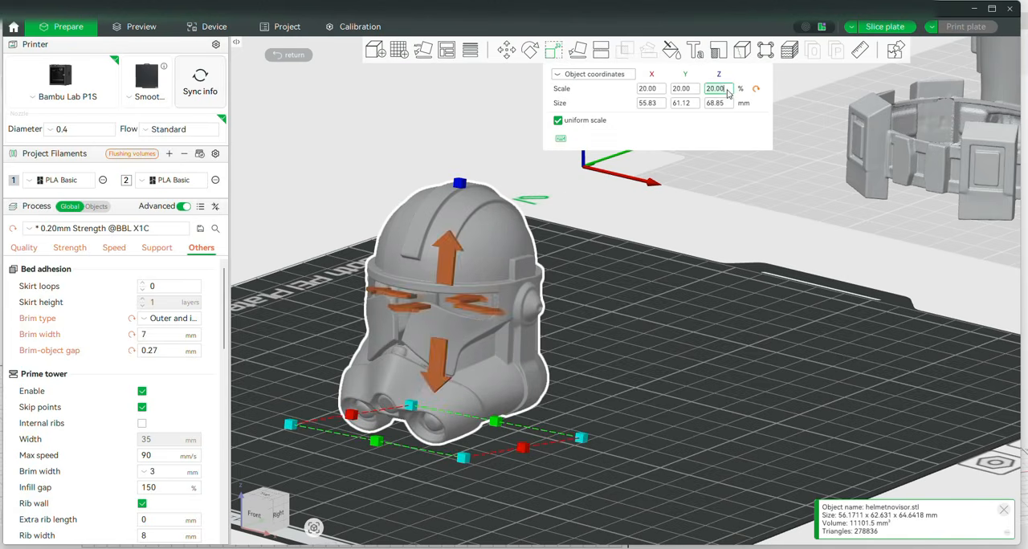
text(70)
key(Return)
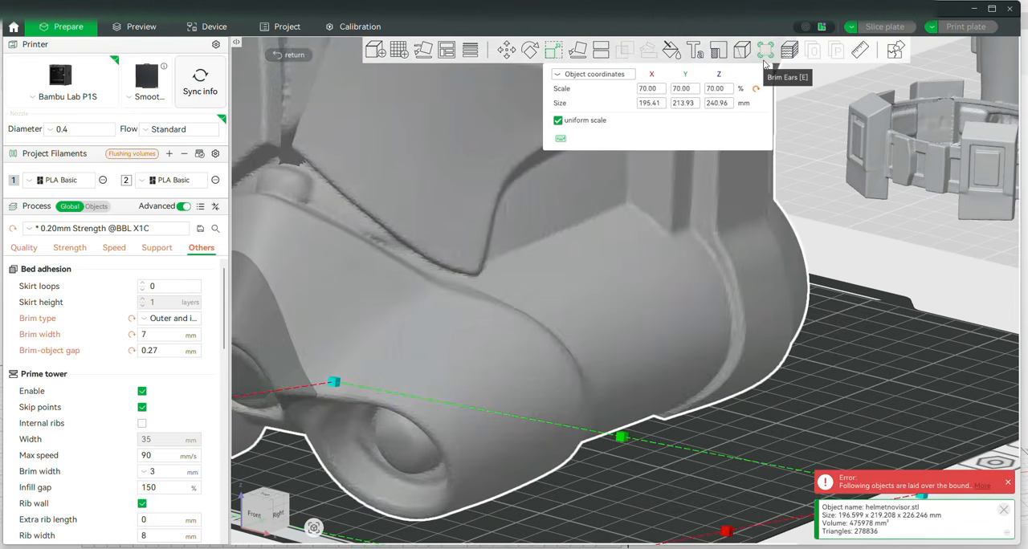
Rotate the enlarged helmet slightly about the Z axis while viewing it from below
scroll(720, 349, down, 10)
drag(679, 448, 703, 388)
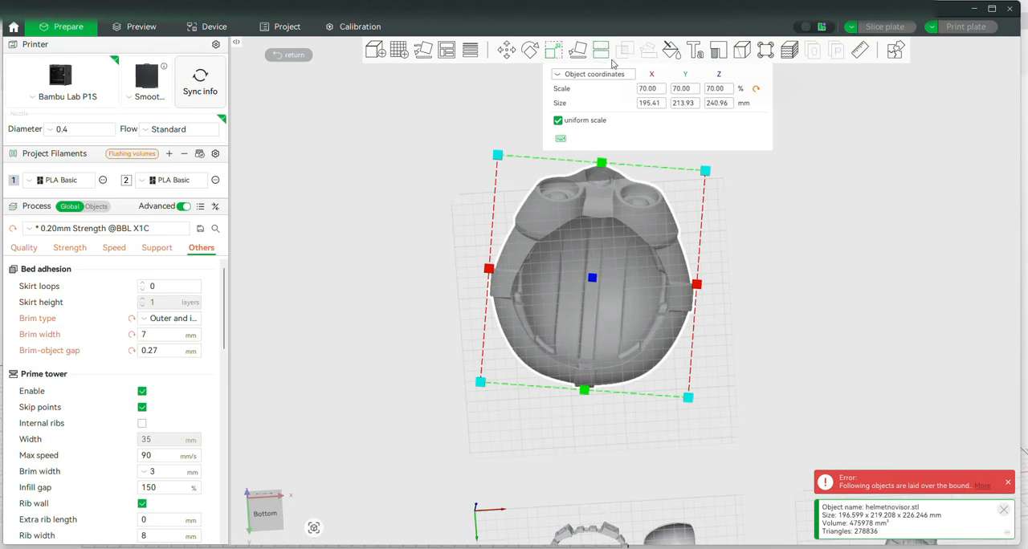
key(r)
drag(721, 270, 702, 250)
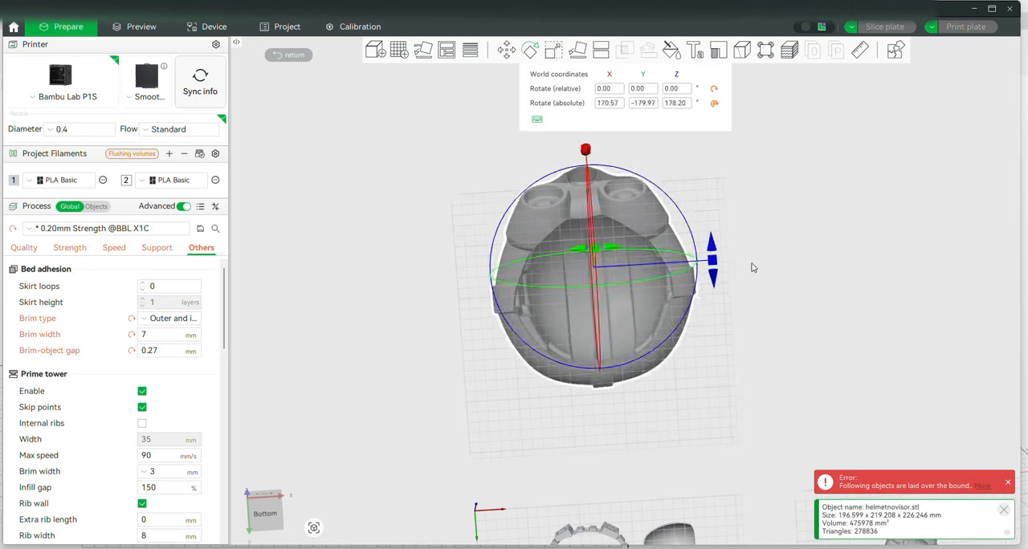
click(753, 267)
Measure from the front edge of the helmet's neck opening to its rear, check the line from the side and clear it
scroll(573, 295, up, 2)
click(611, 202)
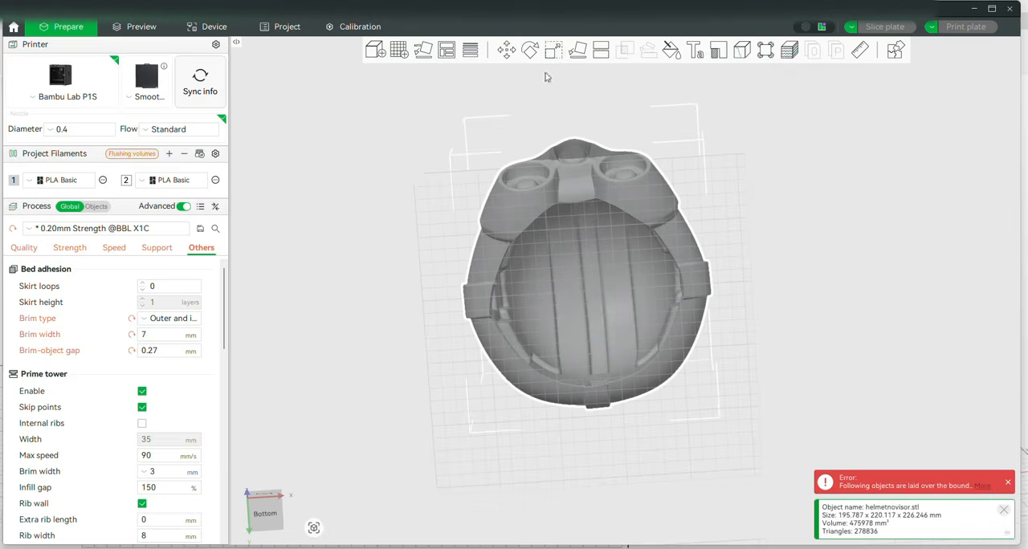
click(860, 51)
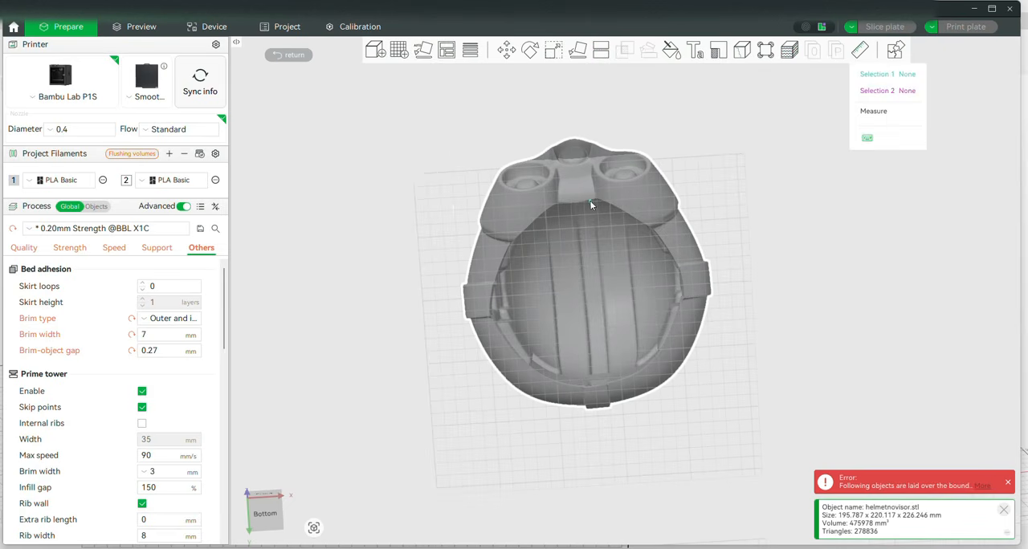
drag(811, 242, 811, 227)
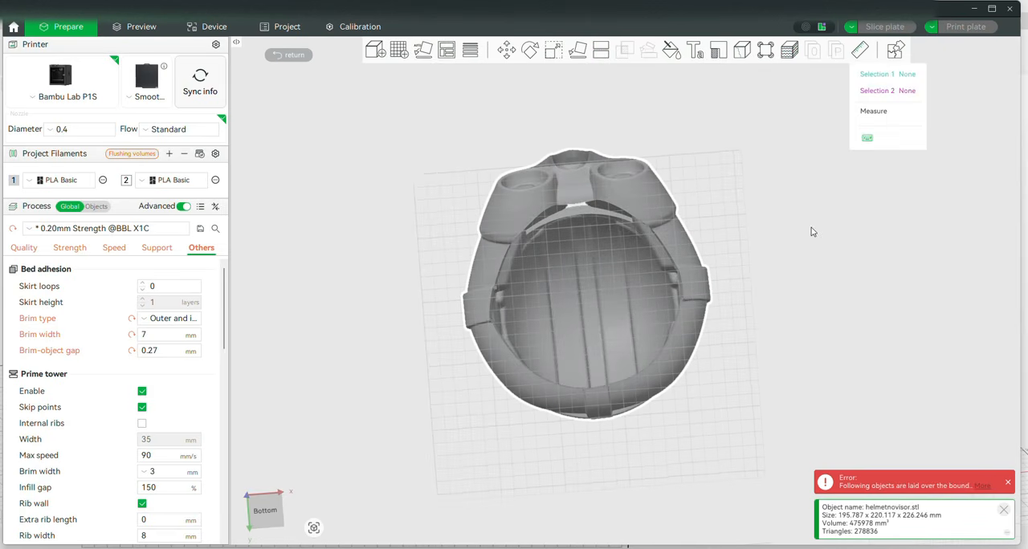
click(574, 205)
click(595, 390)
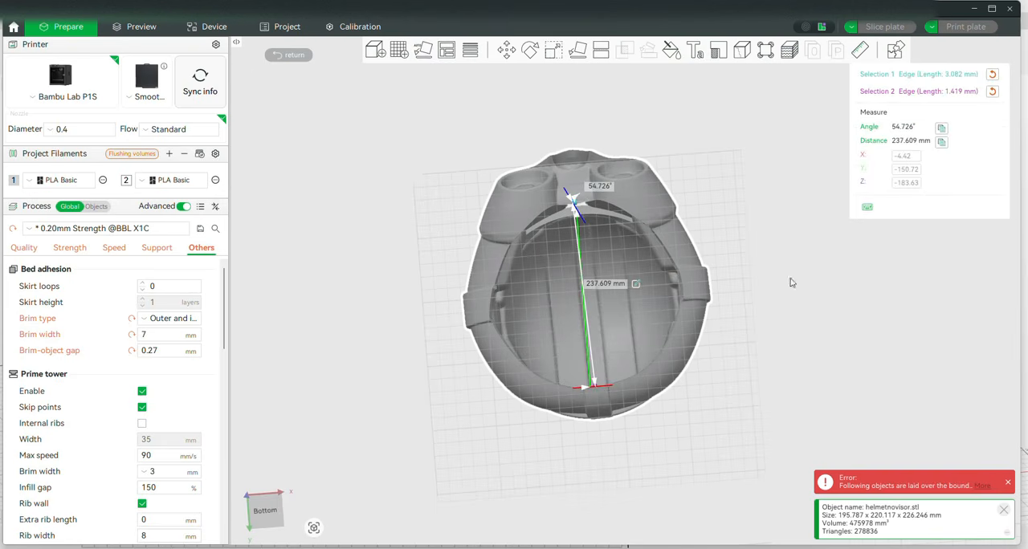
drag(813, 243, 651, 306)
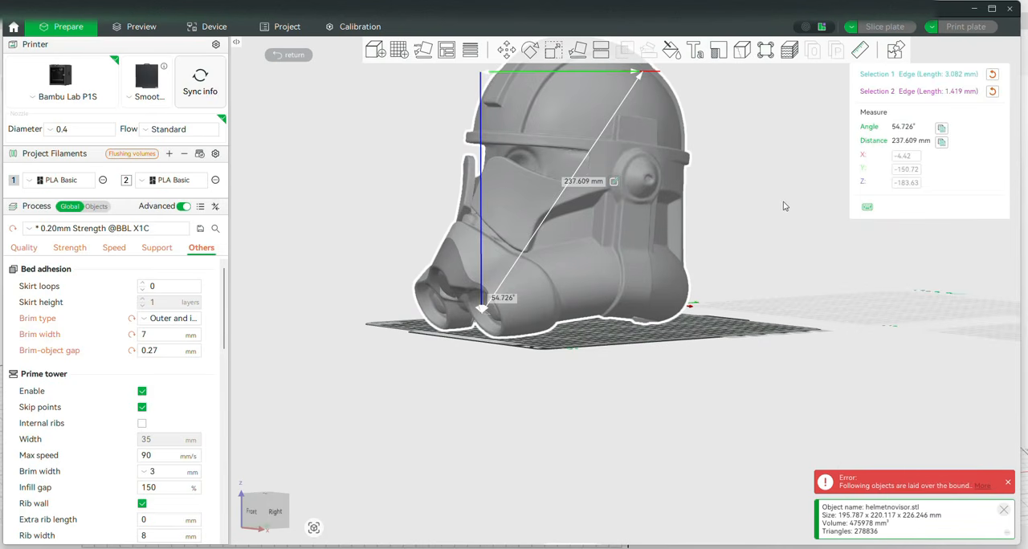
drag(789, 207, 778, 158)
key(Escape)
key(Escape)
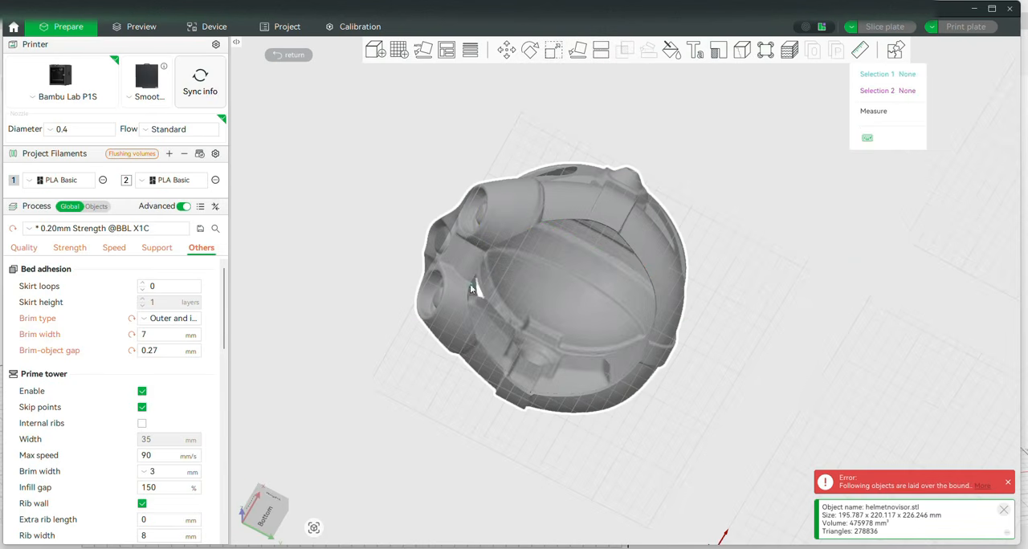
Measure from a point on the neck opening's front edge to its rear rim and check the line from the side and below
drag(651, 178, 699, 121)
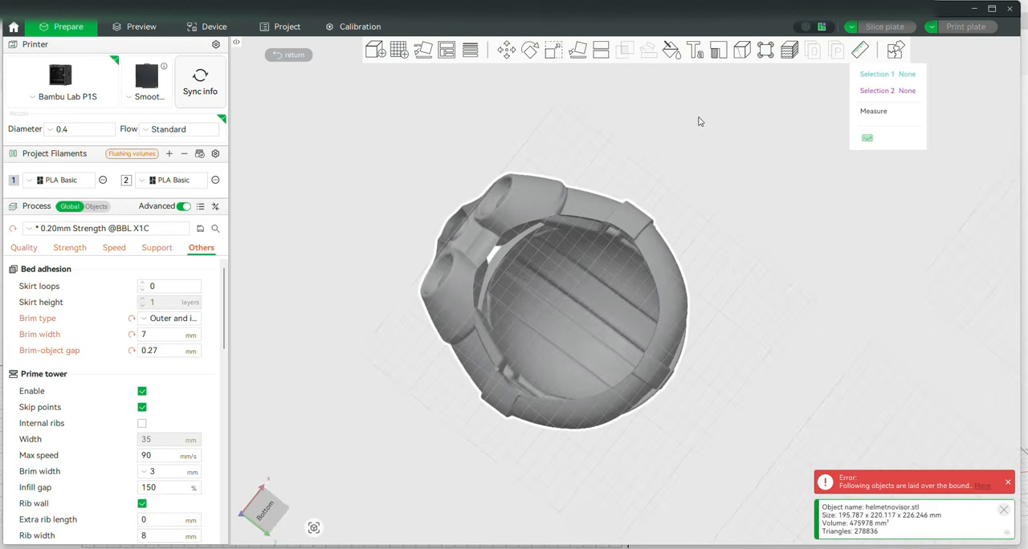
click(491, 251)
drag(661, 152, 672, 170)
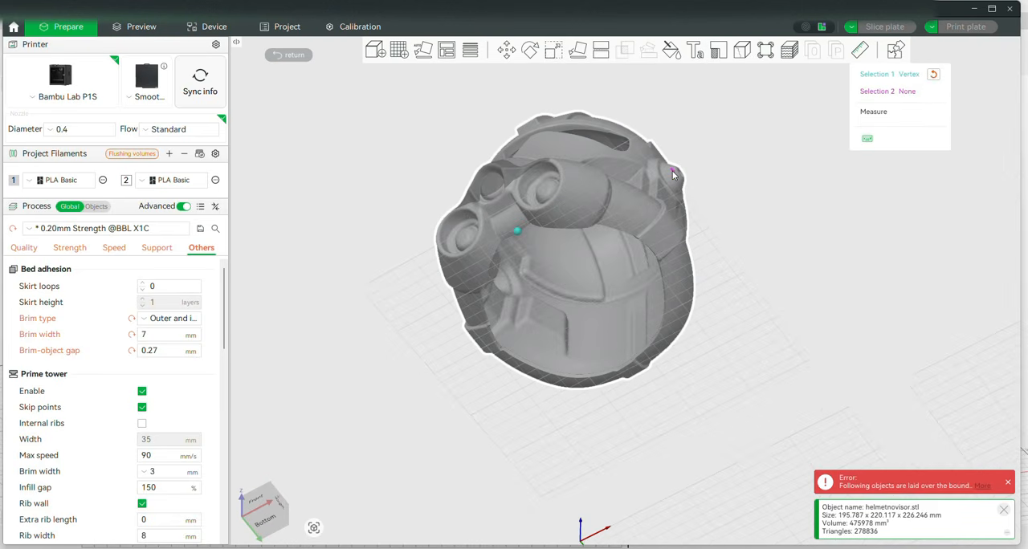
click(626, 372)
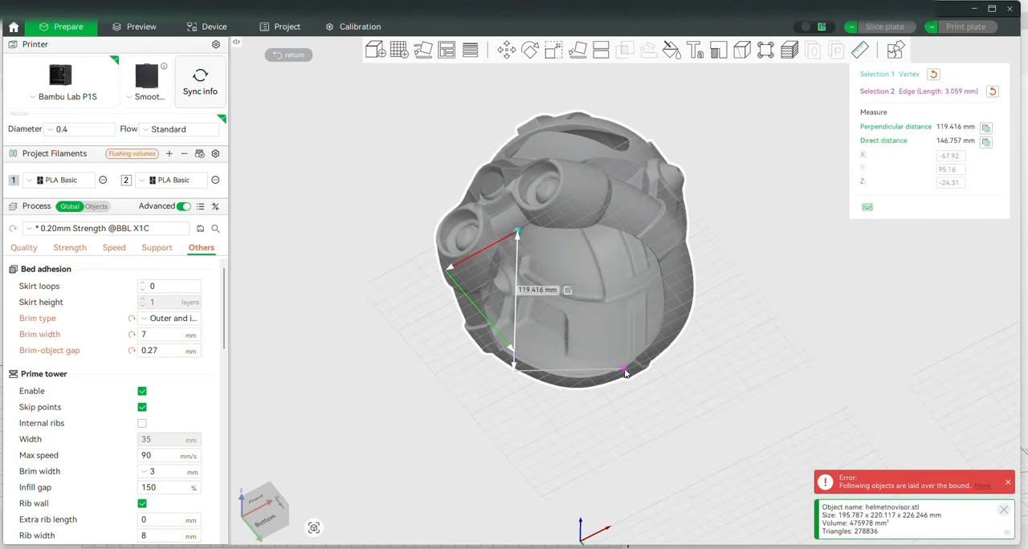
drag(626, 373, 816, 195)
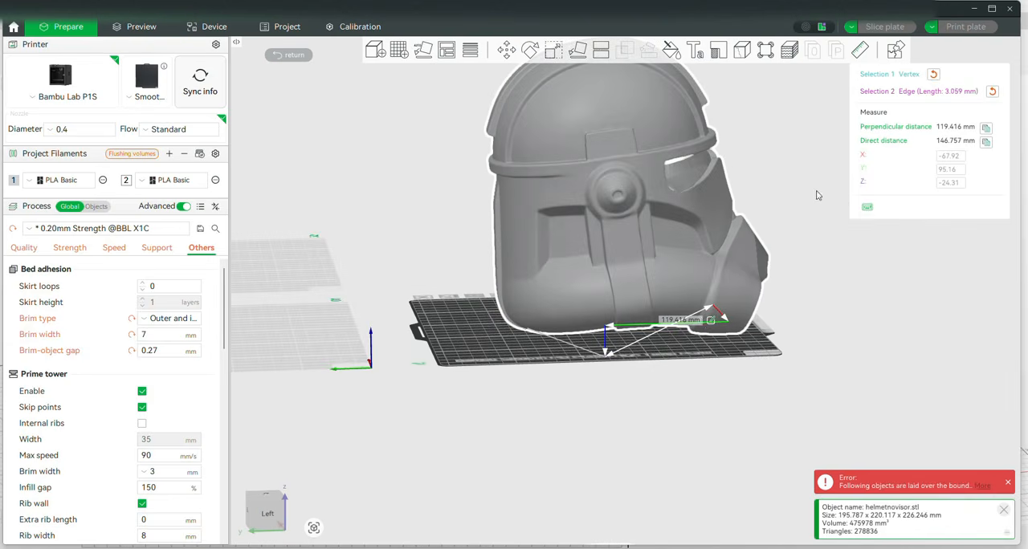
drag(685, 342, 897, 254)
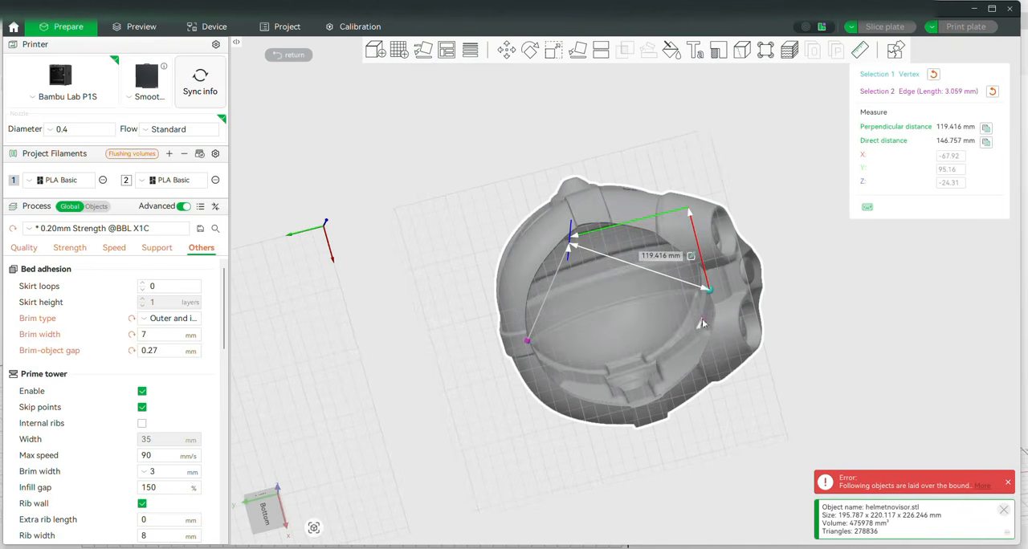
Remeasure from the same front point to a nearby edge on the rear rim, clear the selections and close the measurement
key(Escape)
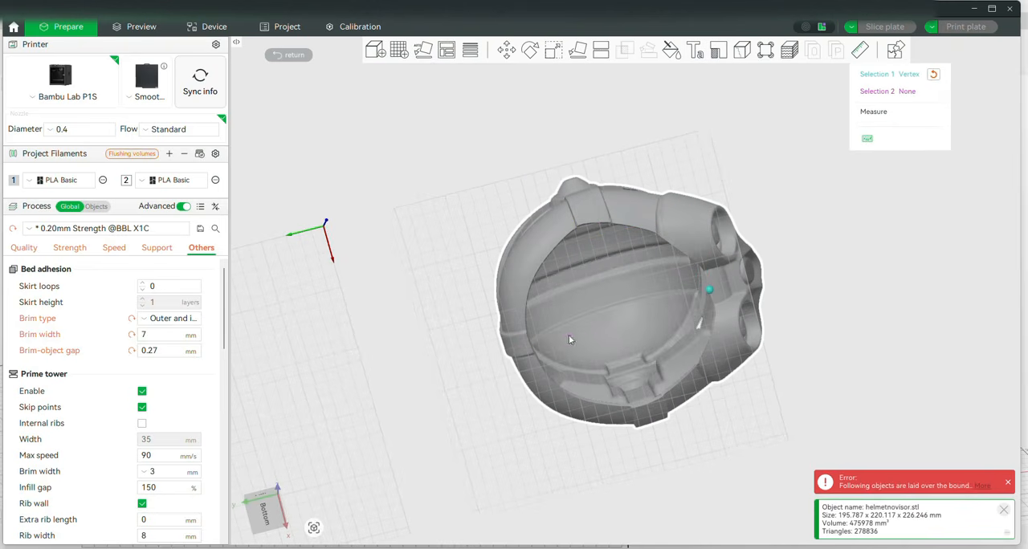
click(528, 343)
key(Escape)
click(532, 354)
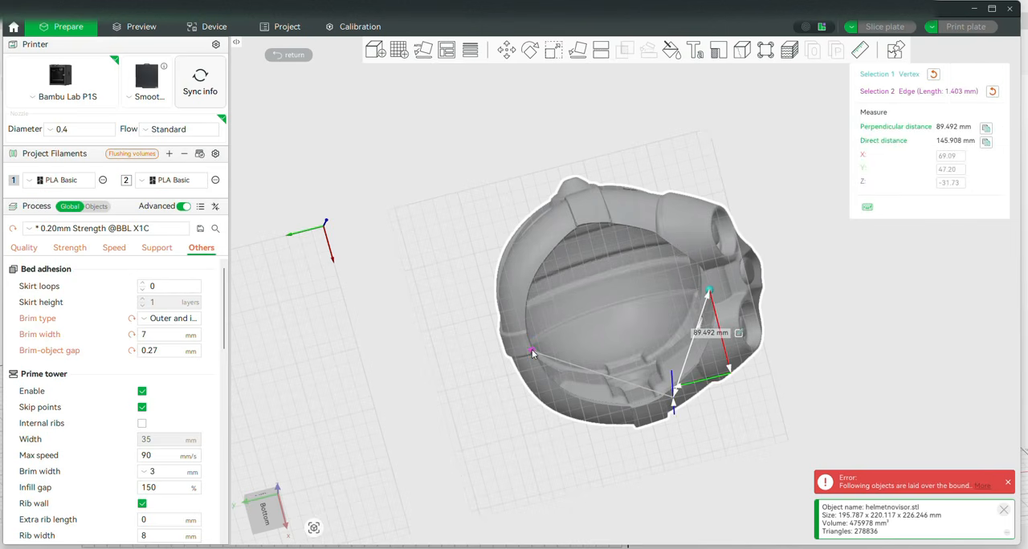
click(532, 354)
drag(887, 291, 602, 238)
key(Escape)
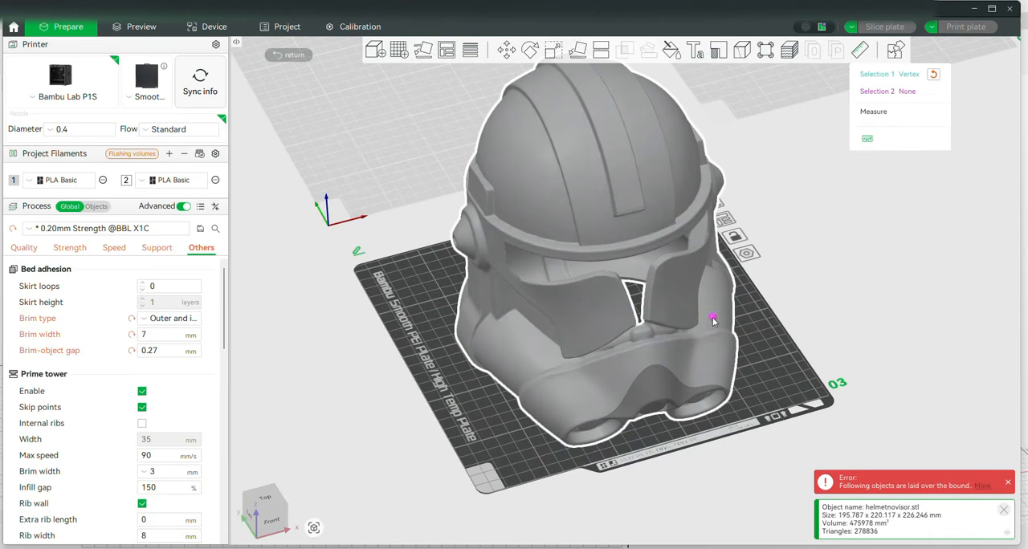
key(Escape)
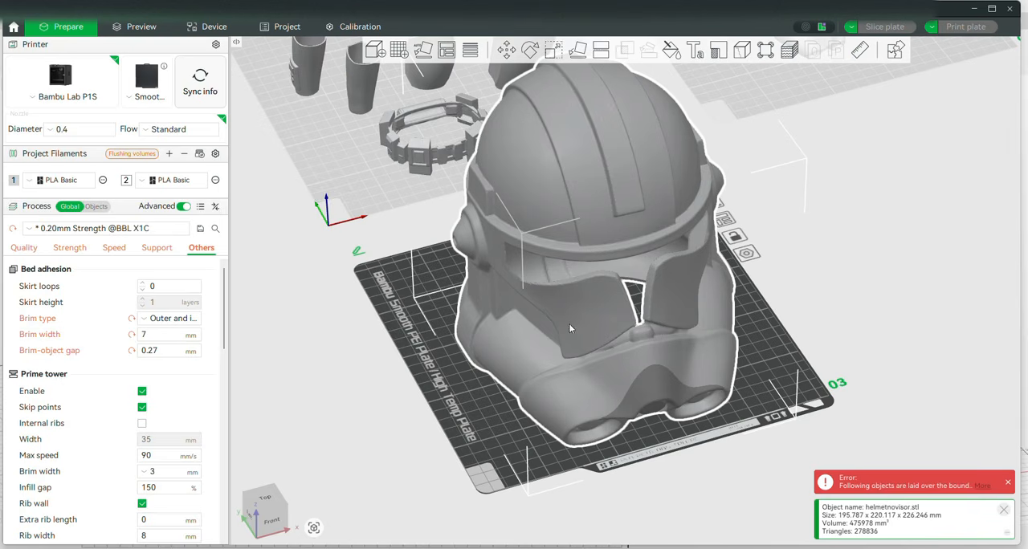
Turn off uniform scaling and stretch the helmet along Y to about 85.4%, a depth of about 268.5 mm
click(553, 50)
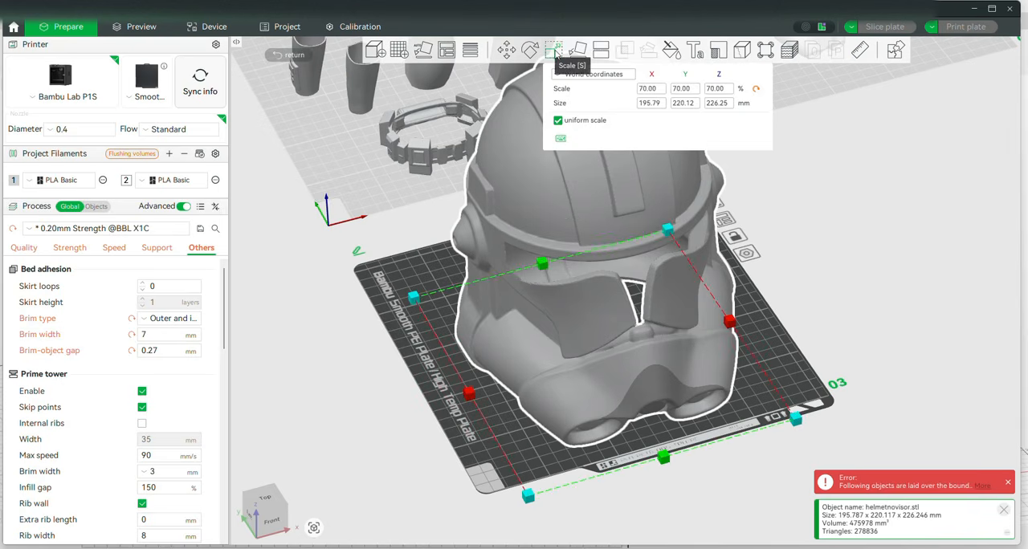
click(559, 120)
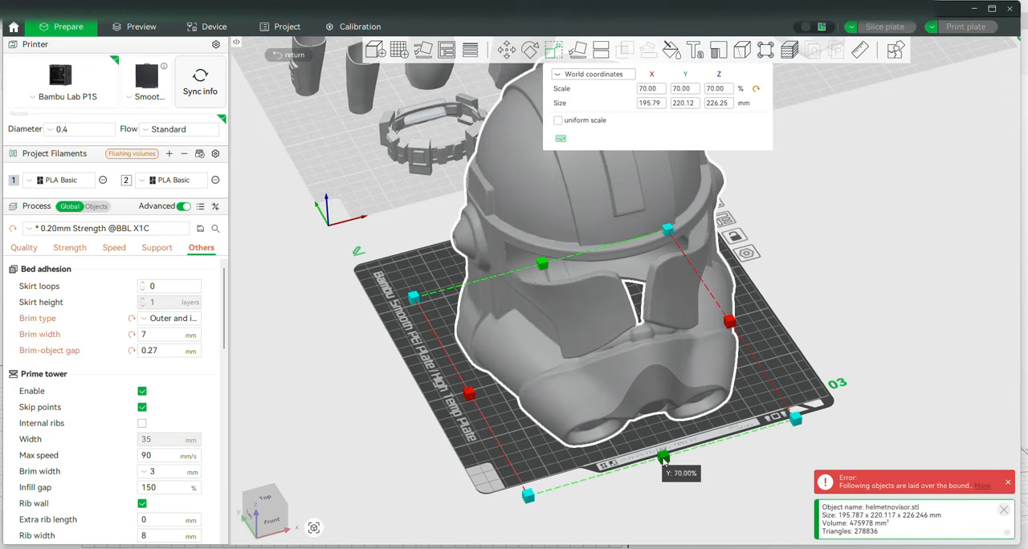
drag(663, 459, 678, 498)
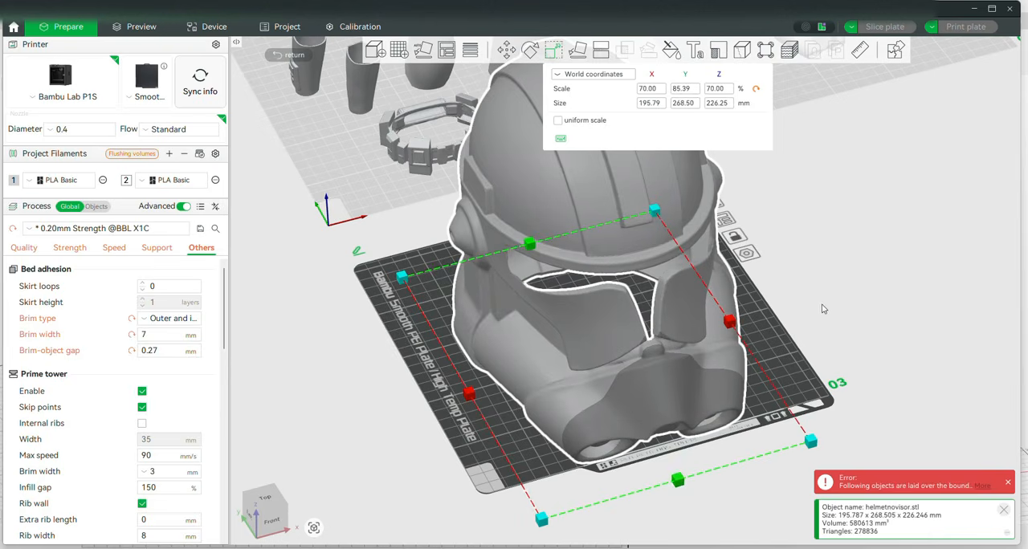
key(5)
drag(726, 278, 685, 279)
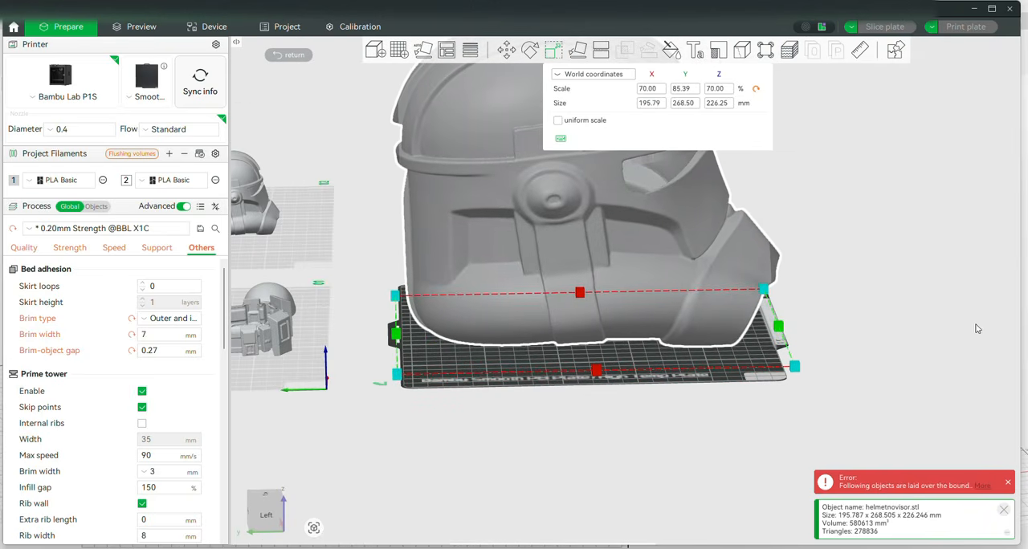
Try to stretch the helmet along its Z axis and undo that height change
drag(976, 325, 935, 346)
right_drag(902, 237, 820, 375)
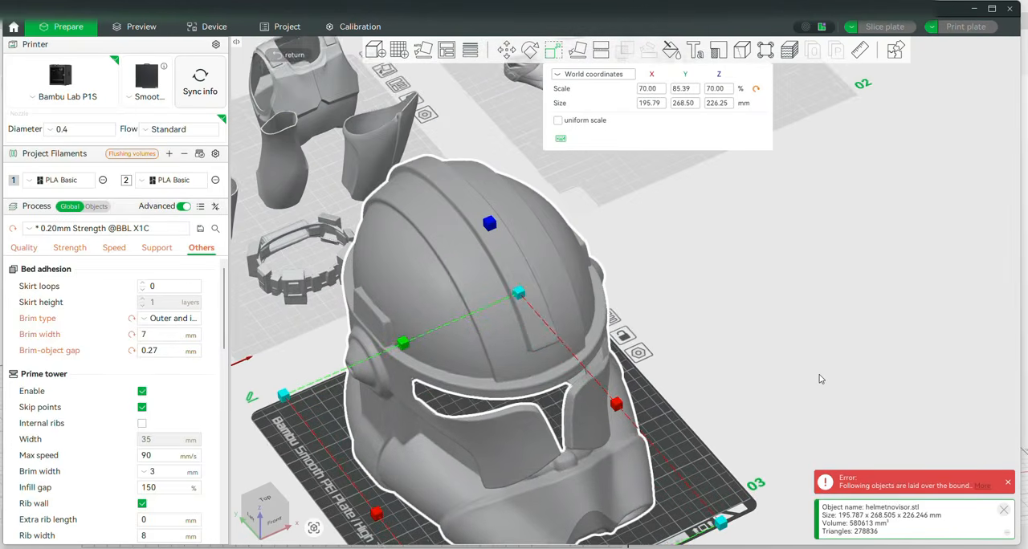
key(5)
drag(496, 140, 541, 153)
key(ctrl+z)
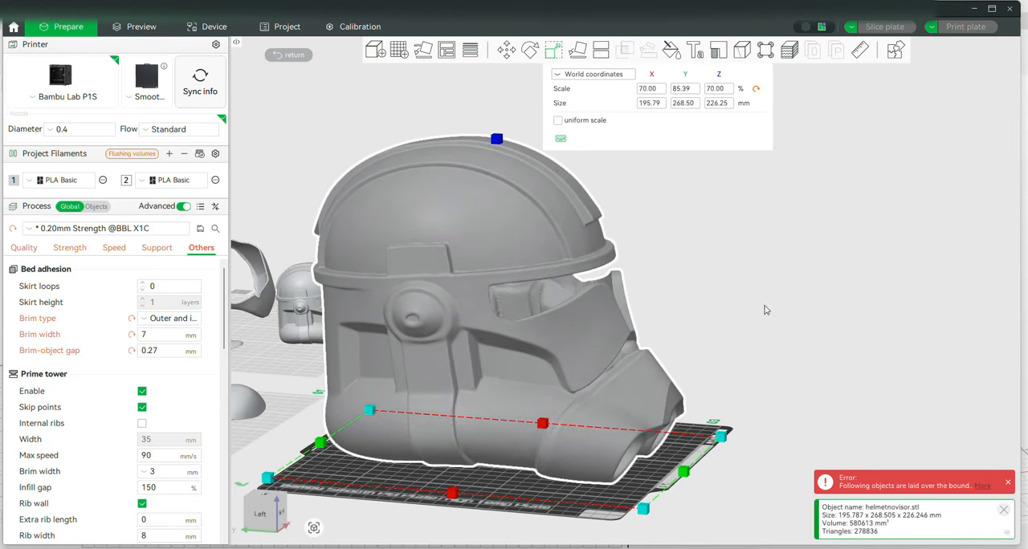
Examine the stretched helmet's proportions from below, from the front and from its left side
drag(764, 307, 612, 414)
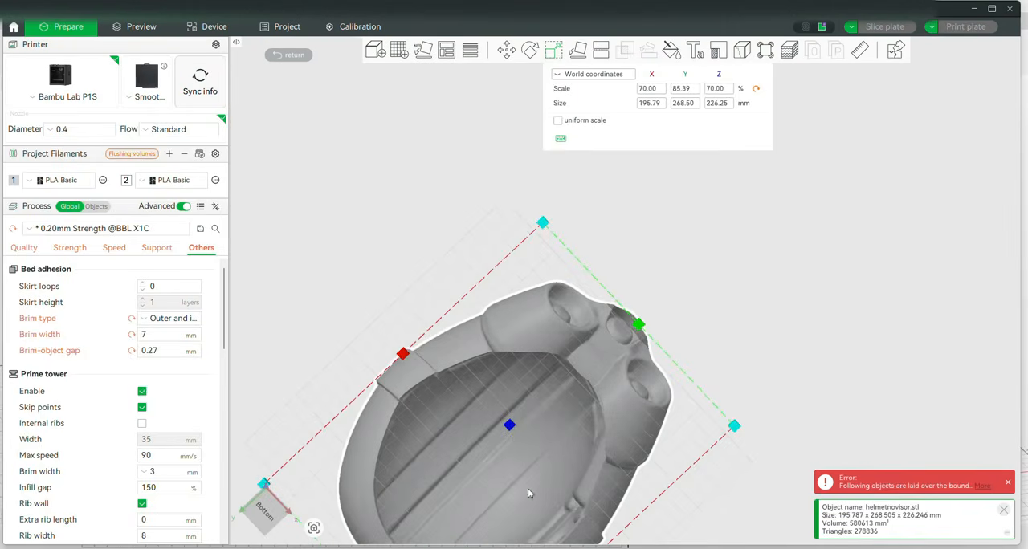
drag(791, 264, 785, 328)
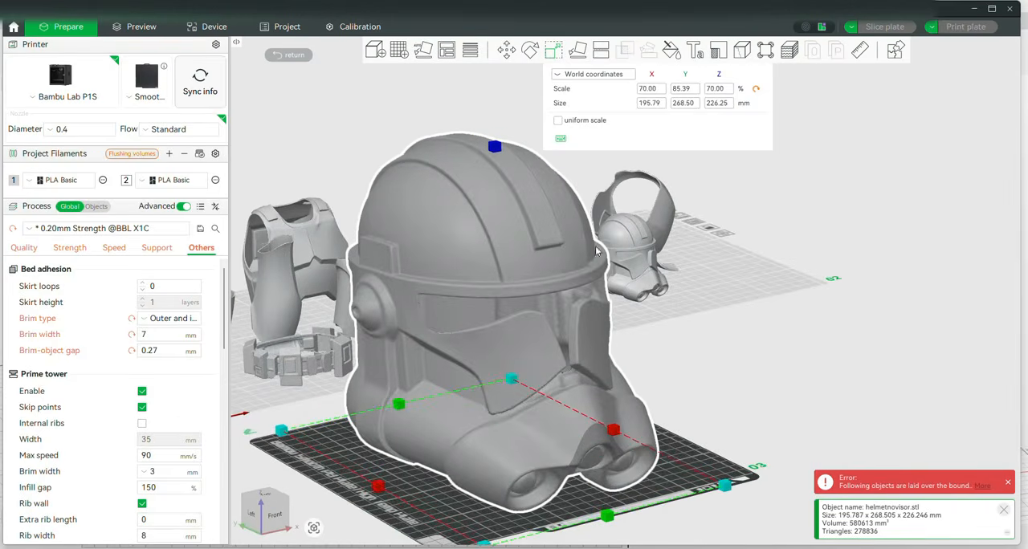
drag(913, 320, 930, 354)
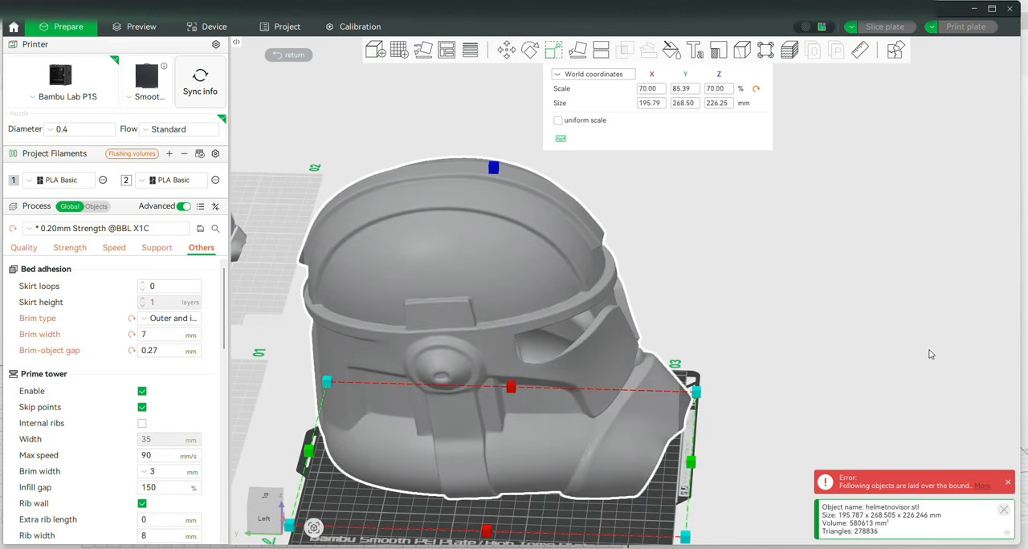
drag(867, 297, 883, 298)
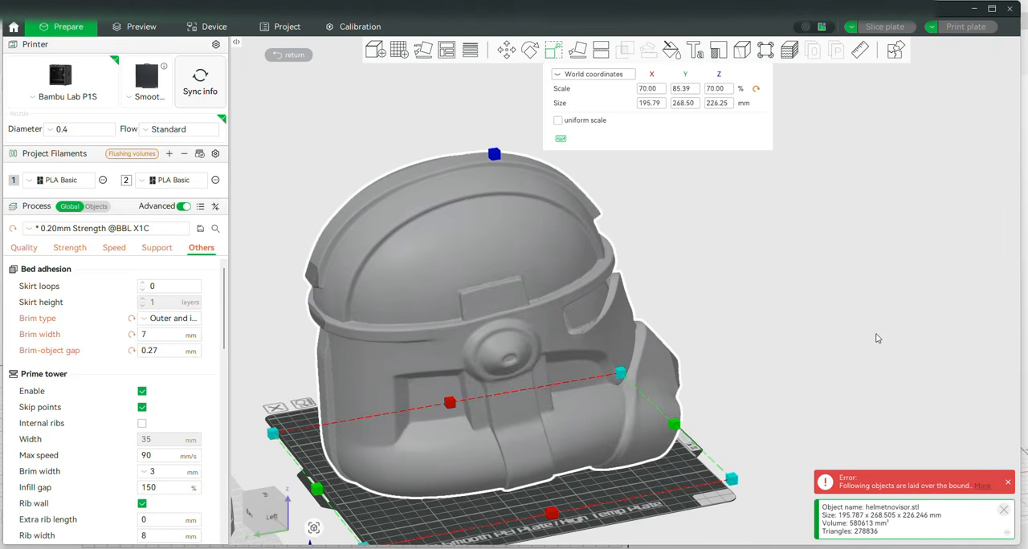
drag(877, 338, 834, 363)
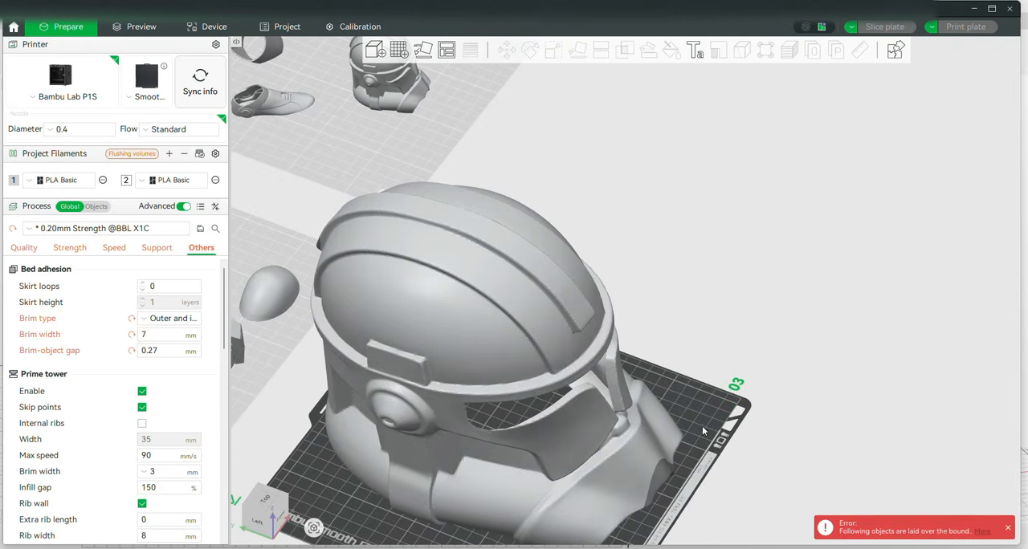
scroll(900, 164, down, 3)
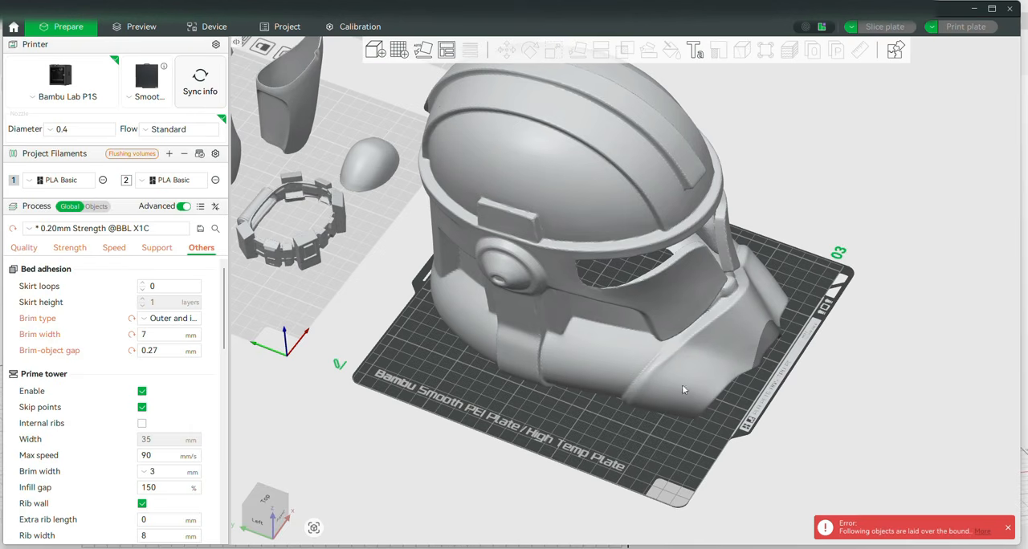
key(5)
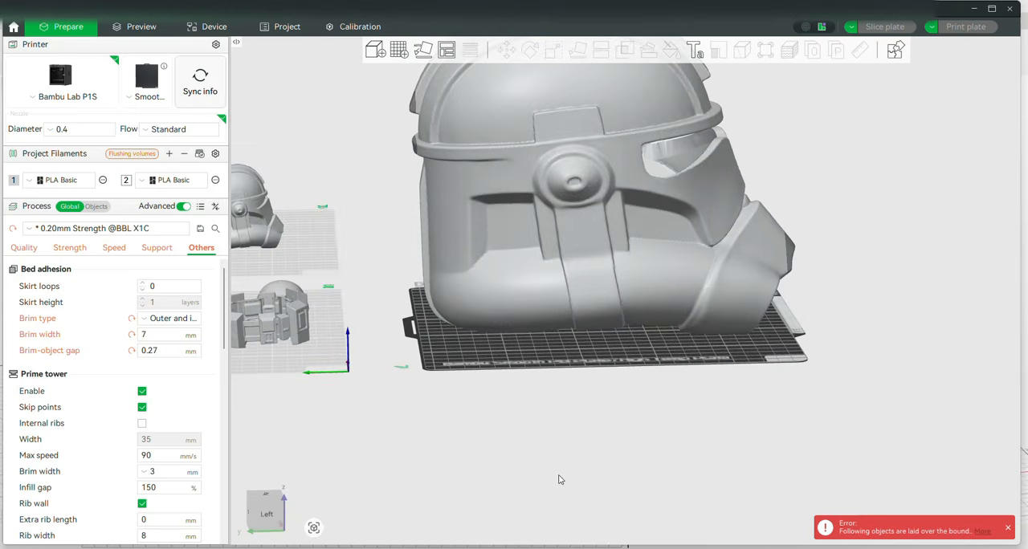
drag(560, 473, 554, 476)
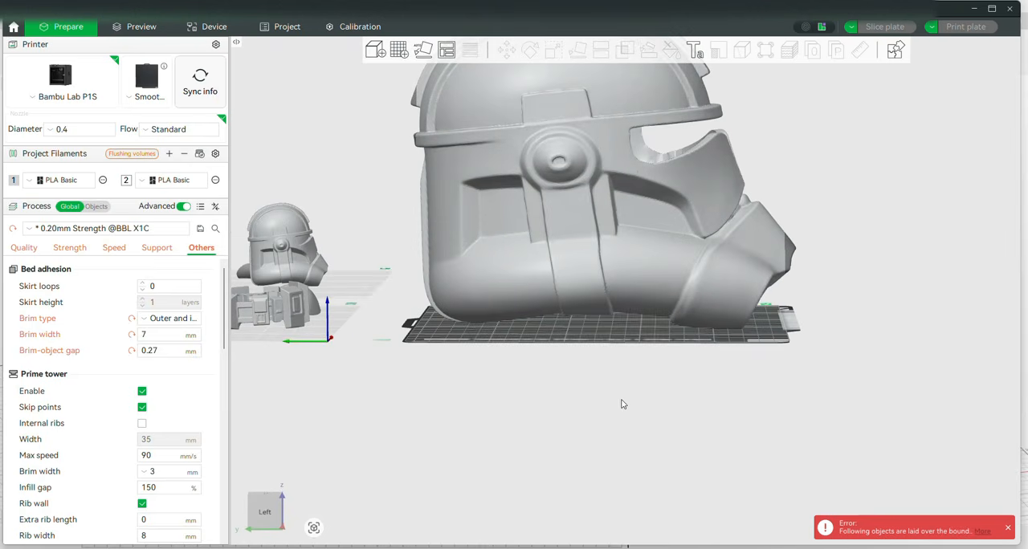
right_drag(621, 400, 596, 486)
drag(855, 300, 835, 313)
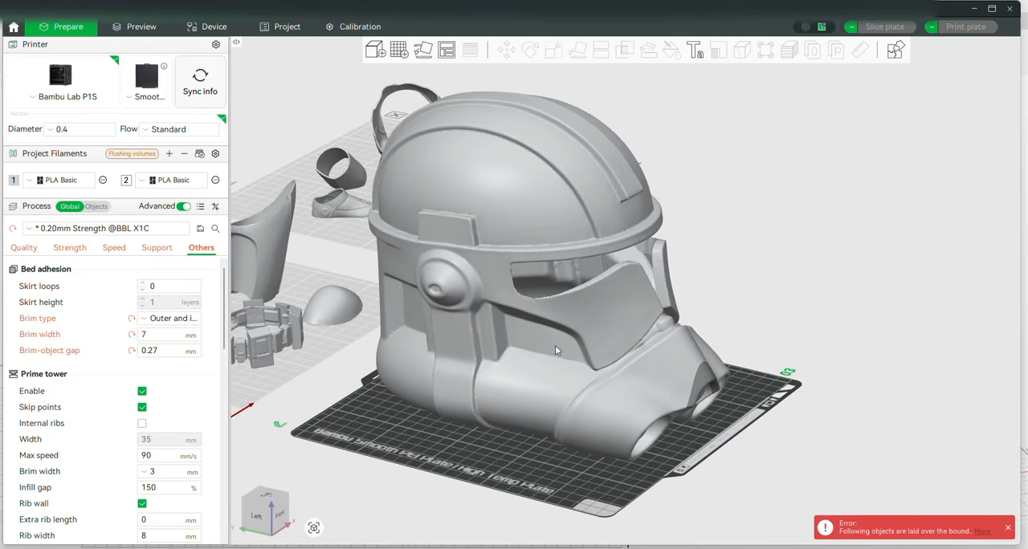
Start a planar cut on the stretched helmet and rotate the cutting plane 90° about X
click(566, 312)
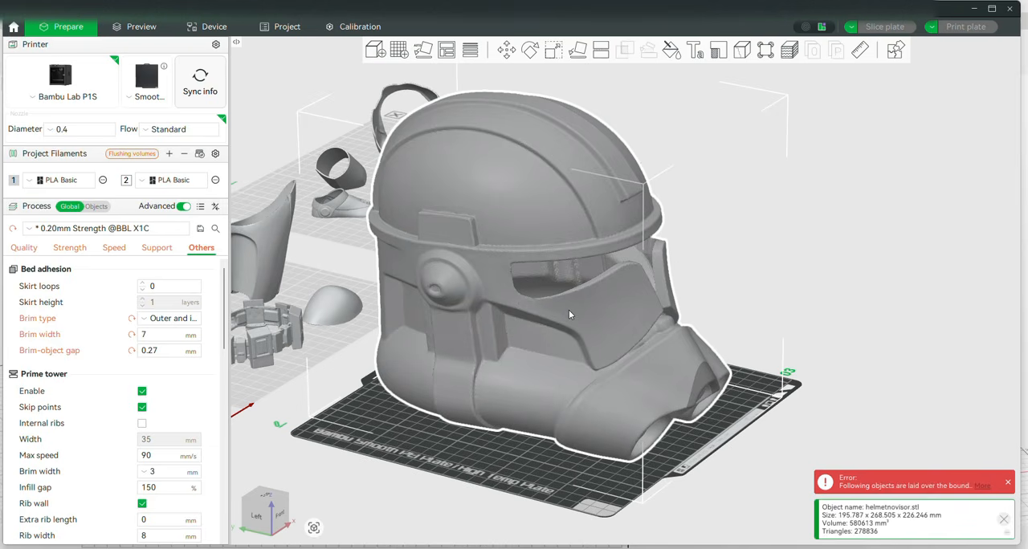
click(600, 55)
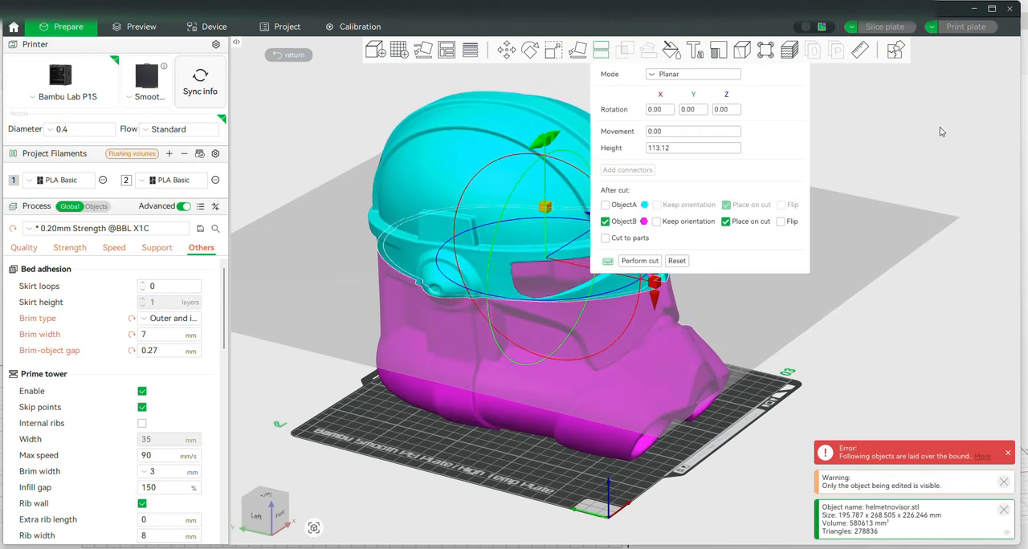
right_drag(940, 127, 834, 144)
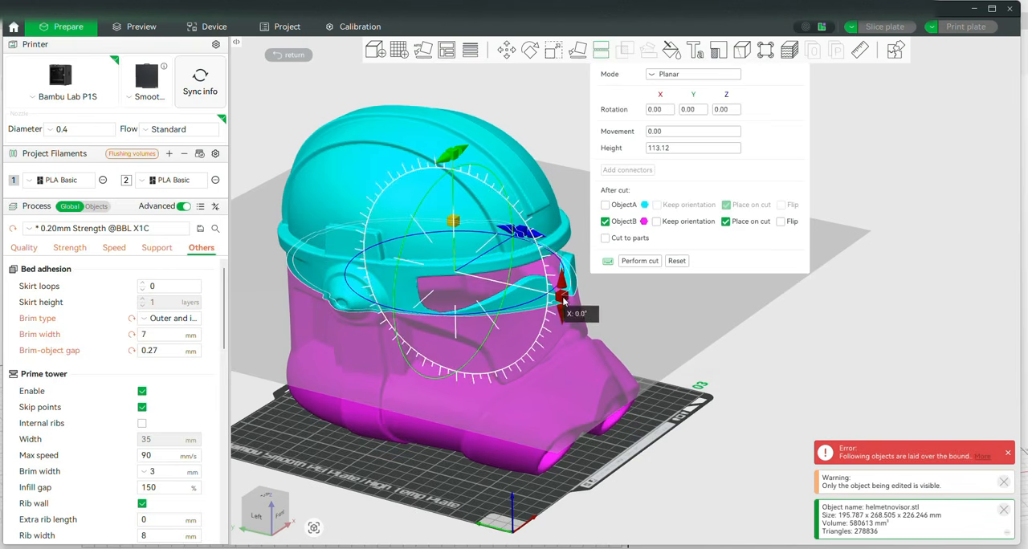
drag(564, 299, 465, 332)
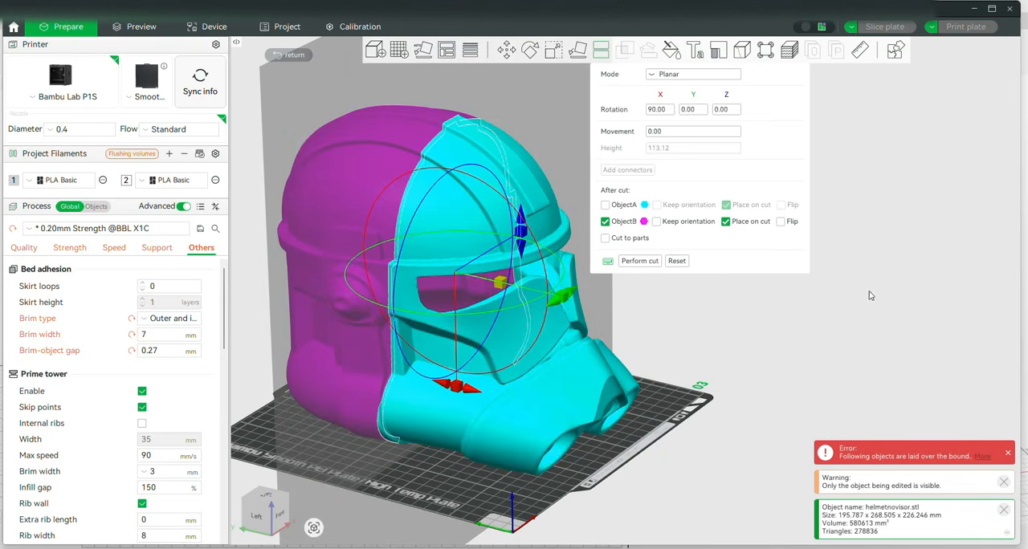
Shift the vertical cutting plane along the helmet's depth so it passes through the eye opening behind the face
drag(500, 283, 479, 280)
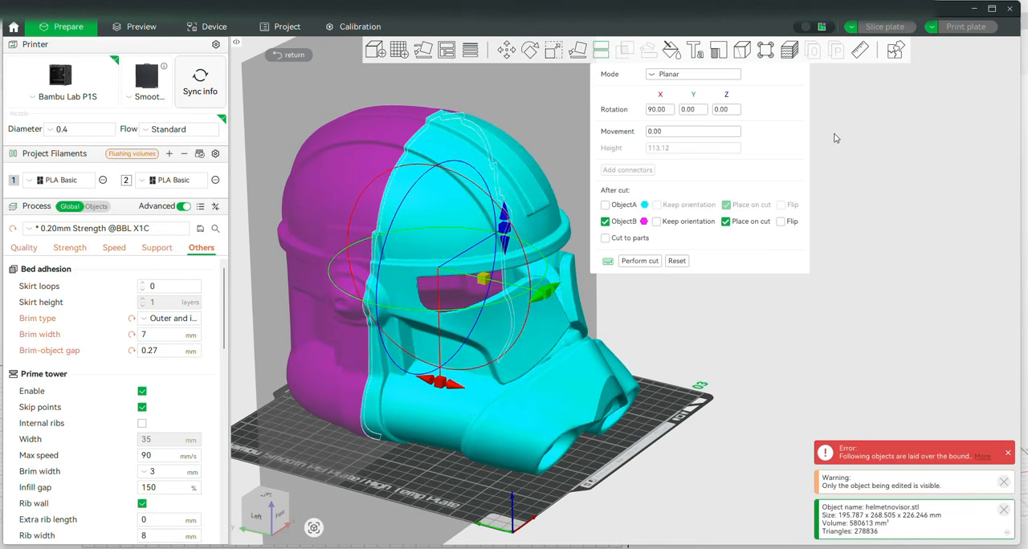
key(5)
key(0)
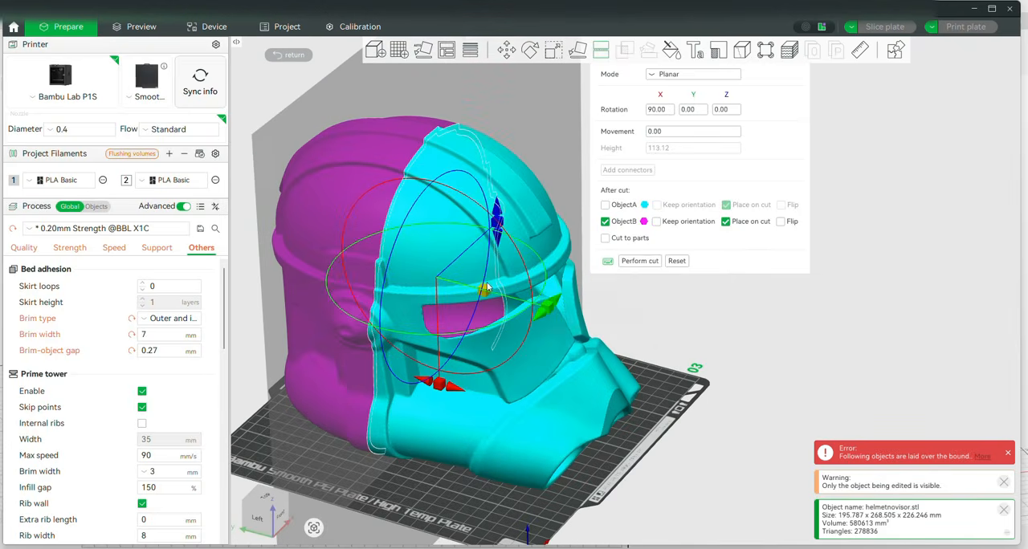
drag(486, 287, 457, 287)
drag(692, 338, 514, 263)
drag(461, 284, 494, 301)
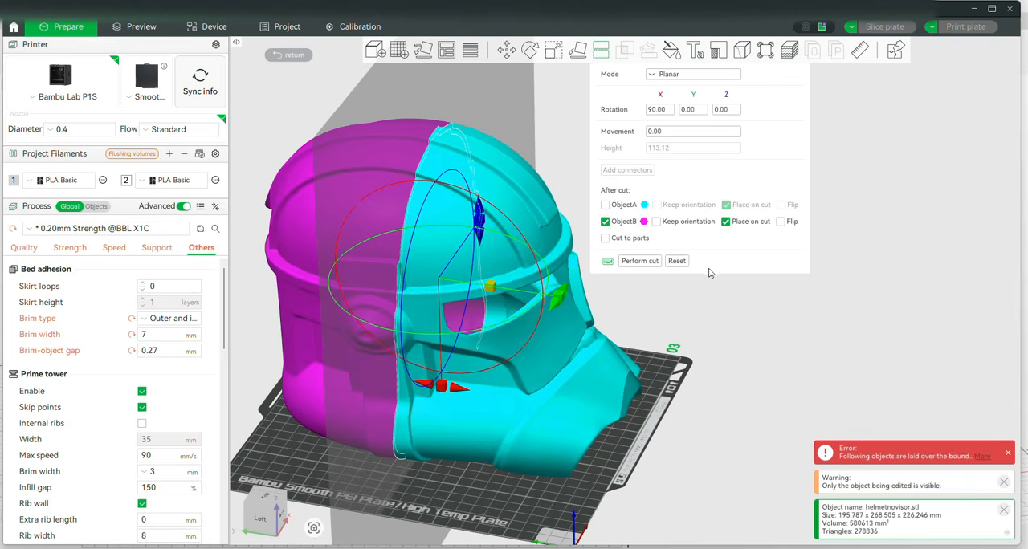
Keep both Object A and Object B, dismiss the connector setup and perform the cut without connectors
click(607, 206)
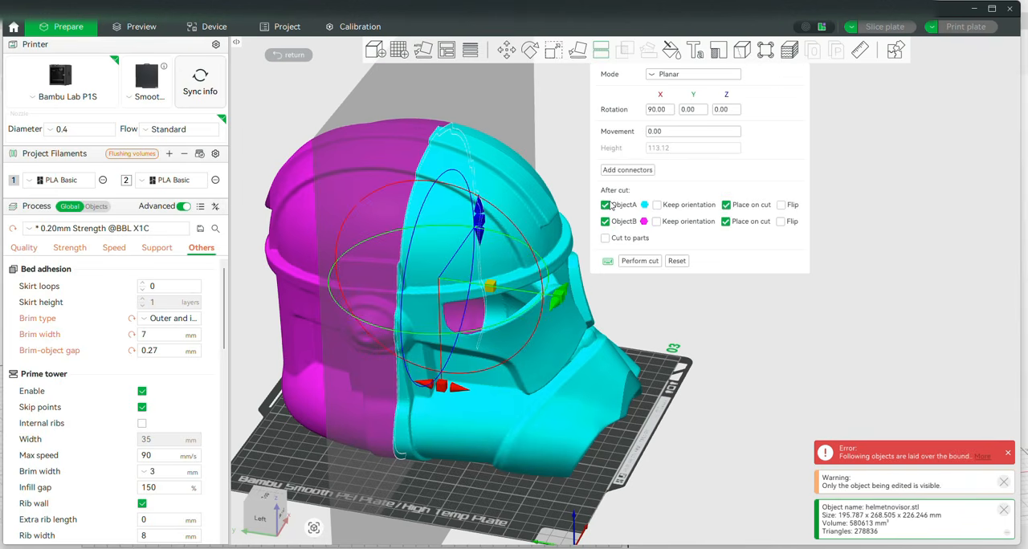
click(627, 170)
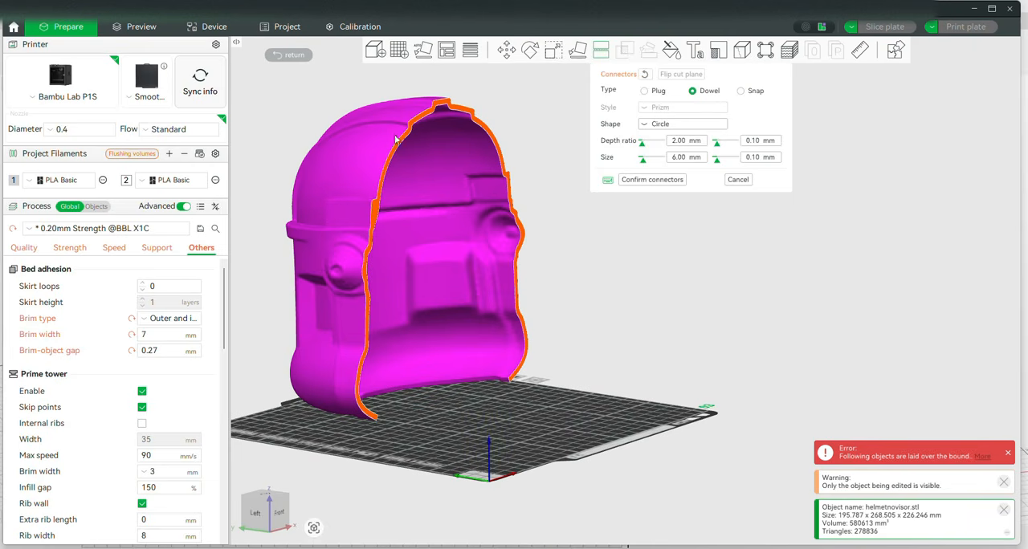
click(735, 182)
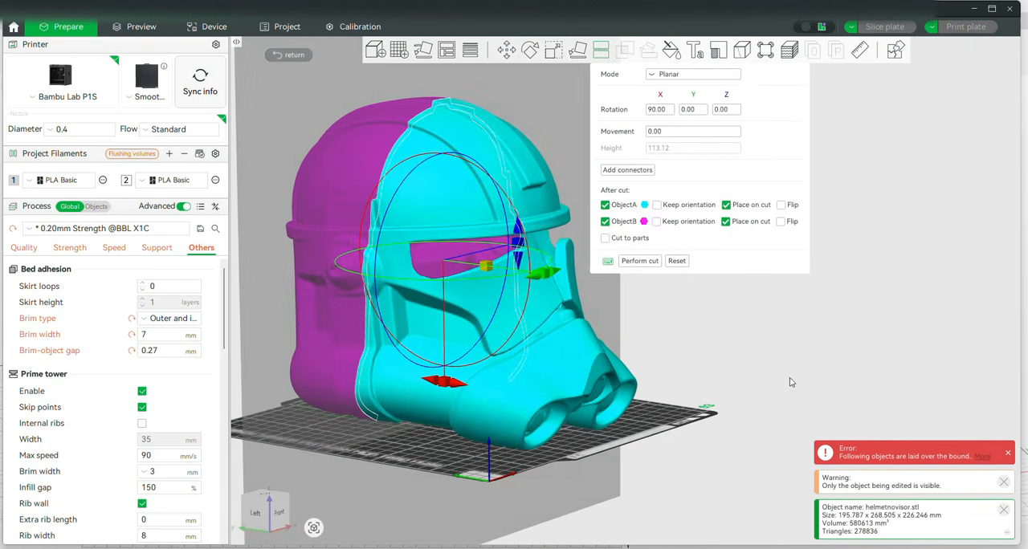
drag(780, 354, 792, 362)
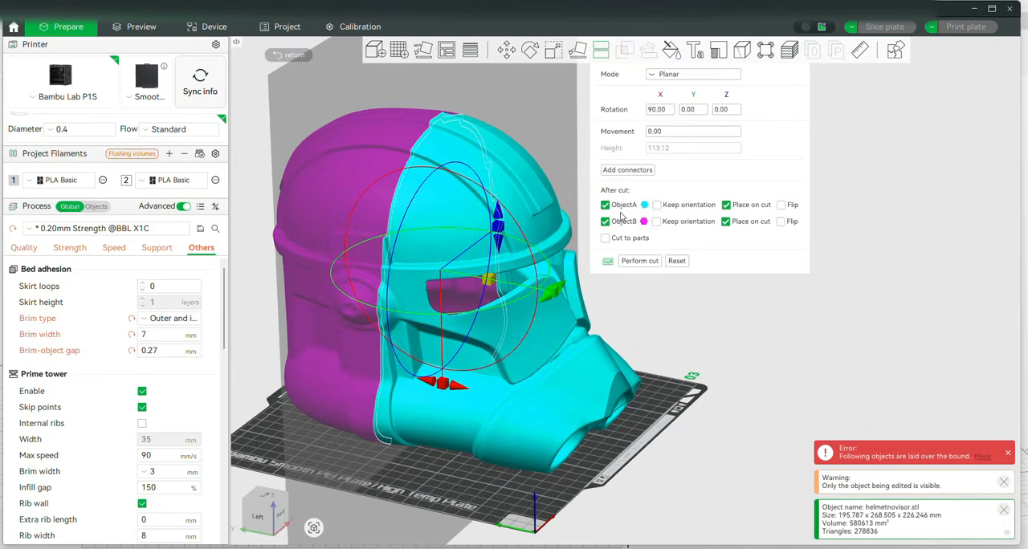
click(644, 264)
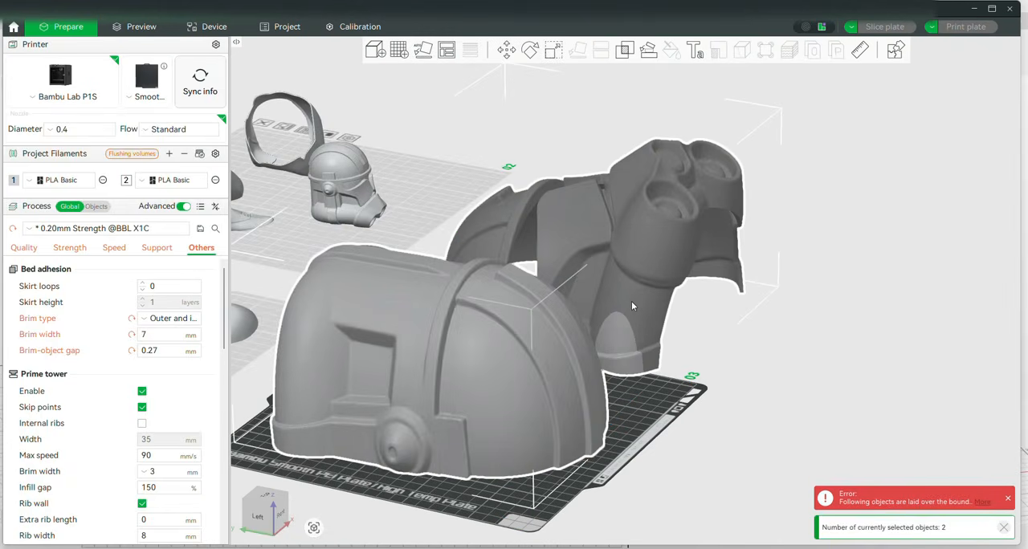
Add a fourth plate and position the helmet's front half within it and the rear half within plate 03
scroll(815, 344, down, 4)
drag(815, 344, 800, 383)
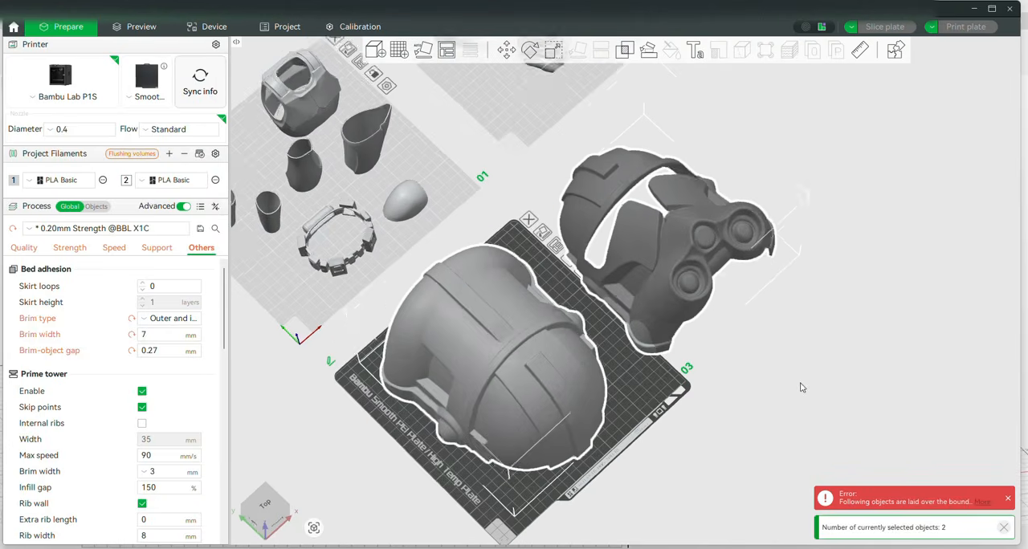
click(396, 49)
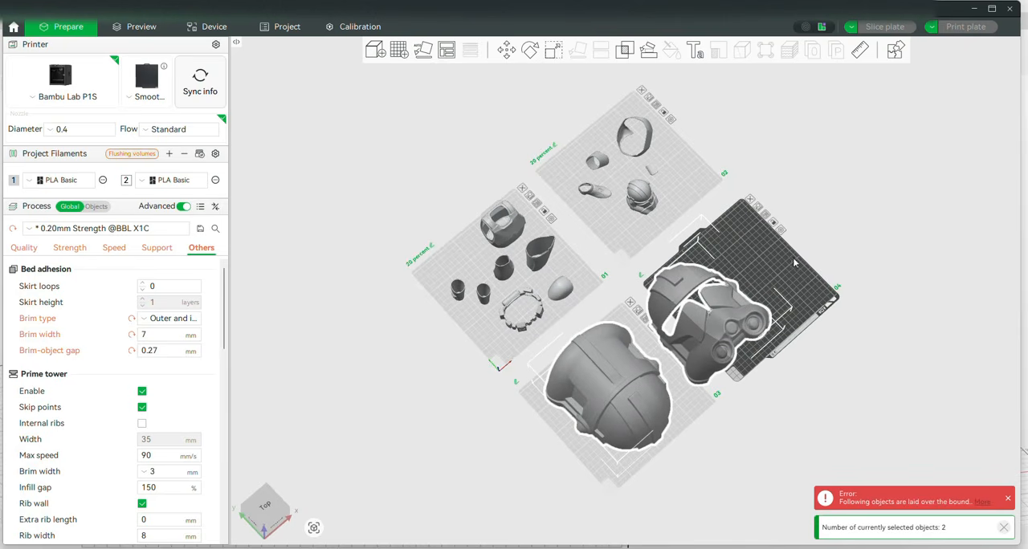
click(773, 273)
drag(714, 309, 755, 275)
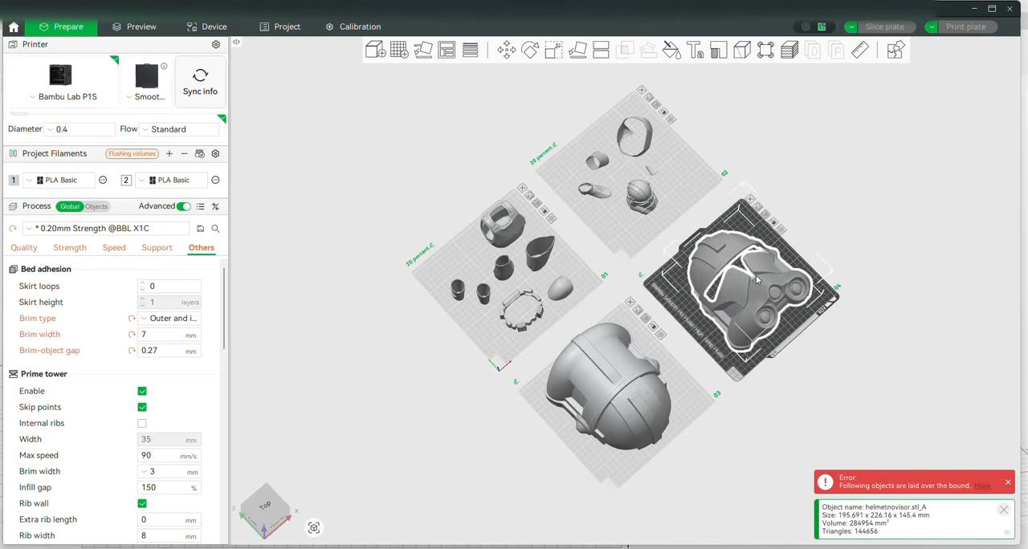
click(631, 377)
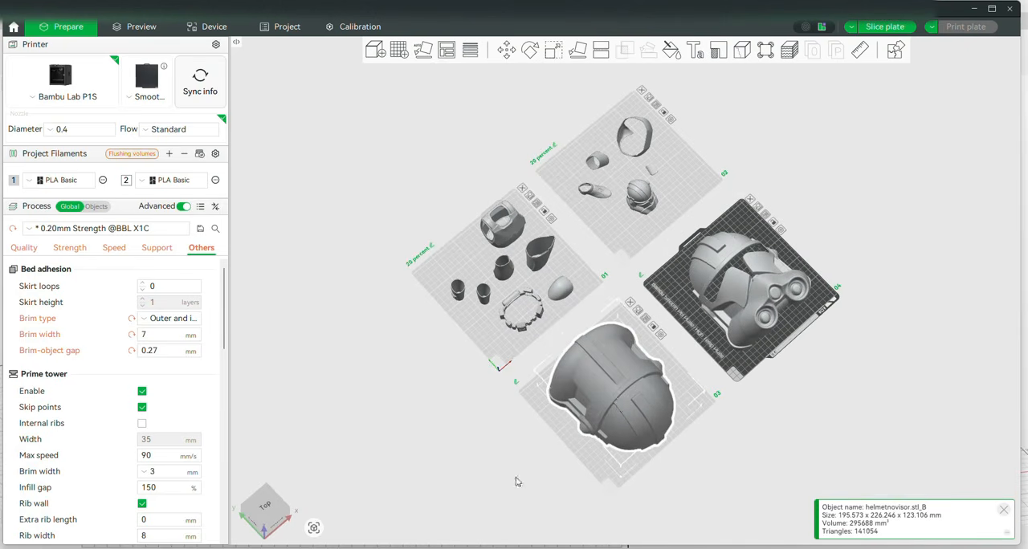
Examine how the two helmet halves rest on plates 03 and 04 from the side and rear, with nothing selected
drag(510, 488, 544, 462)
scroll(677, 325, up, 5)
right_drag(677, 324, 487, 246)
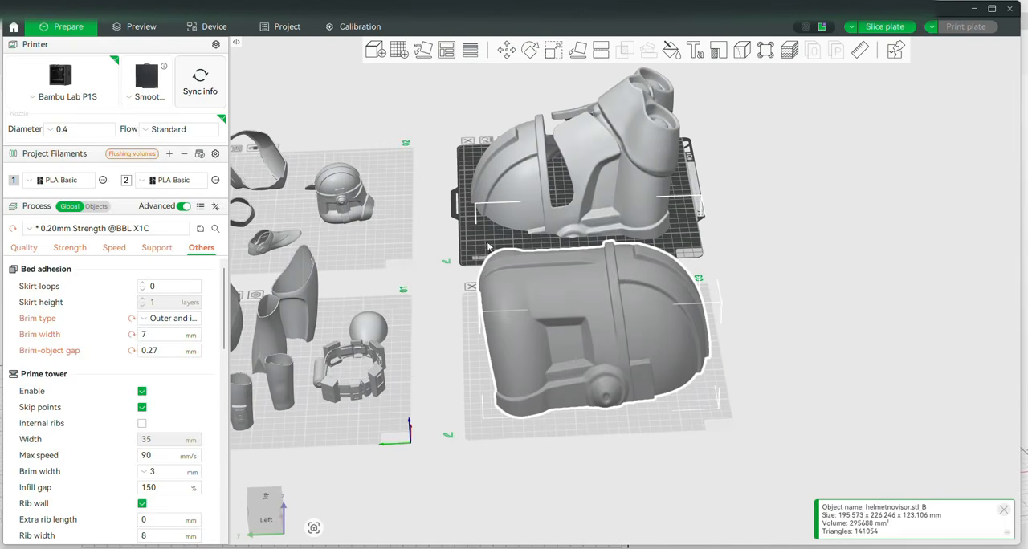
click(770, 303)
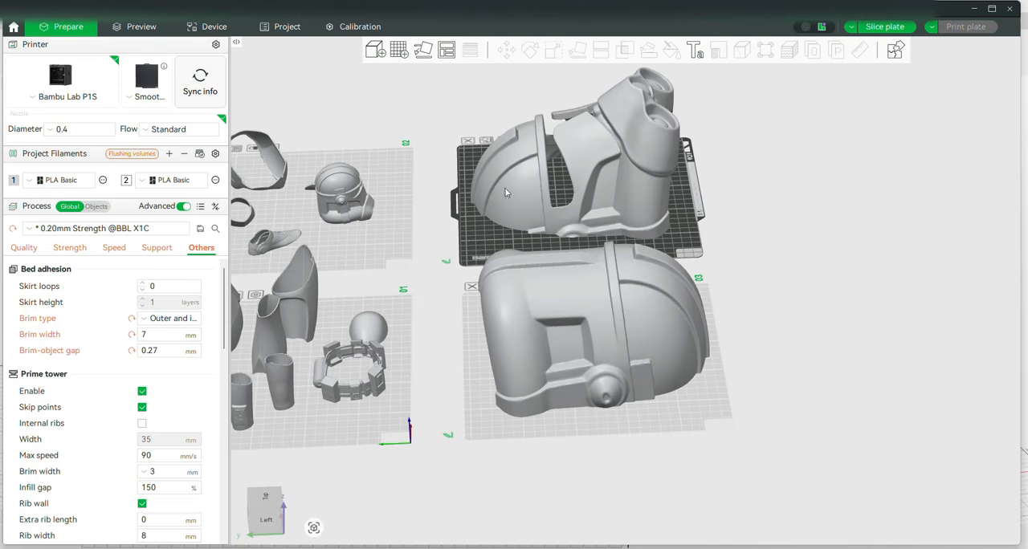
mouse_move(797, 271)
mouse_down()
mouse_move(780, 267)
mouse_move(772, 300)
mouse_move(798, 214)
mouse_move(798, 260)
mouse_move(814, 281)
mouse_up()
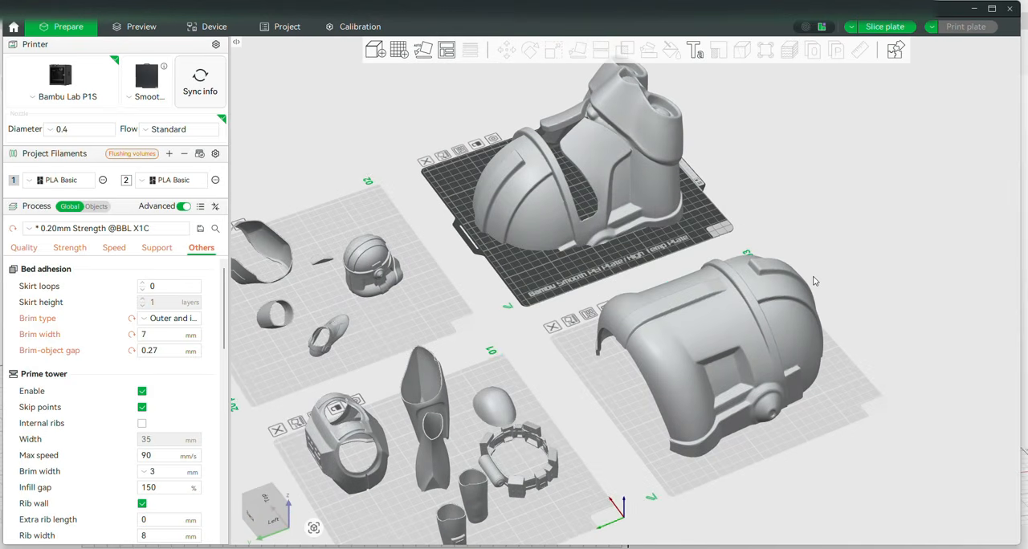
mouse_move(229, 547)
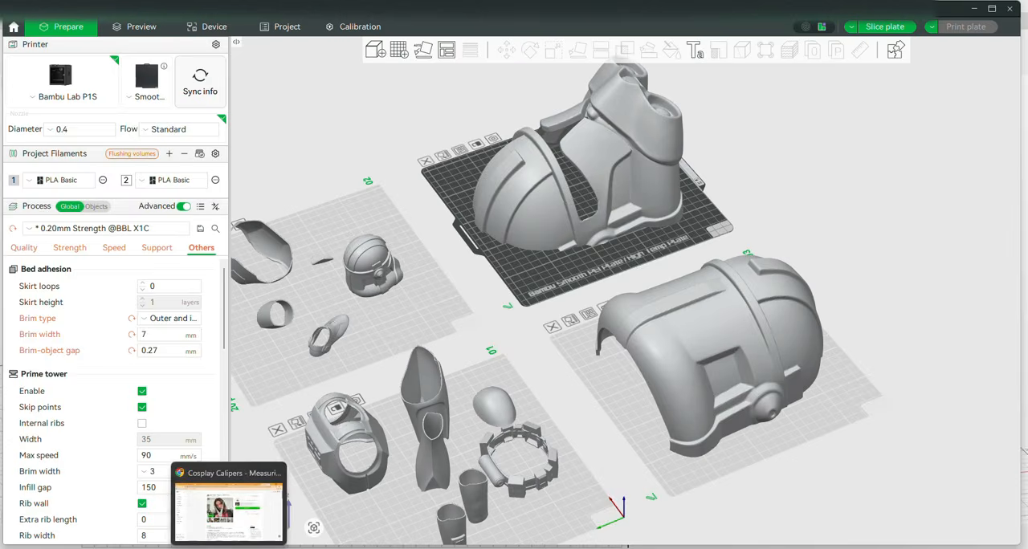
Switch to the browser and view the product images of the ATOLS plastic welding kit on Amazon
click(229, 510)
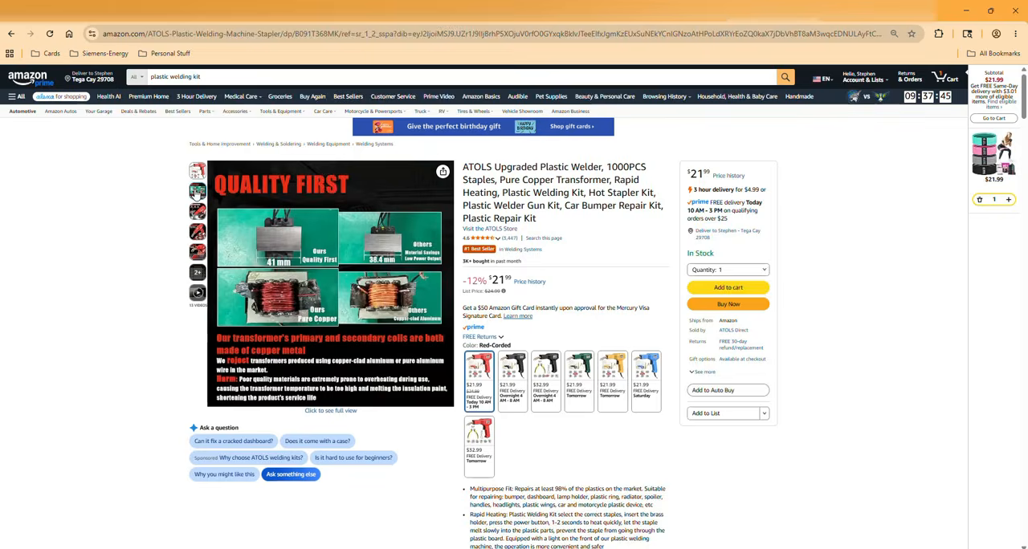
mouse_move(197, 211)
mouse_move(248, 353)
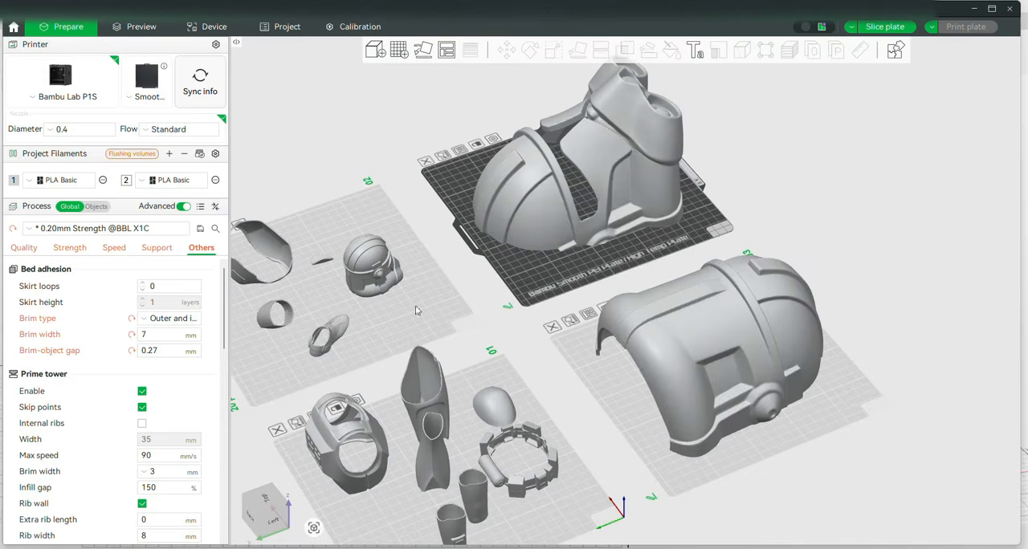
Return to Bambu Studio and examine the small armour parts on plates 01 and 02 and the helmet halves on plates 03 and 04 from above
scroll(418, 312, down, 3)
scroll(514, 306, up, 2)
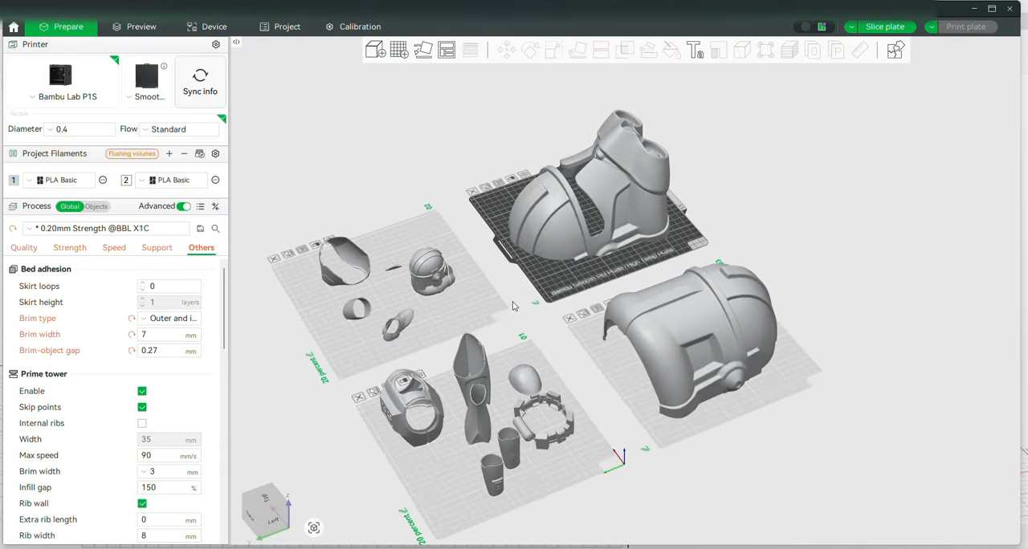
middle_drag(514, 306, 570, 268)
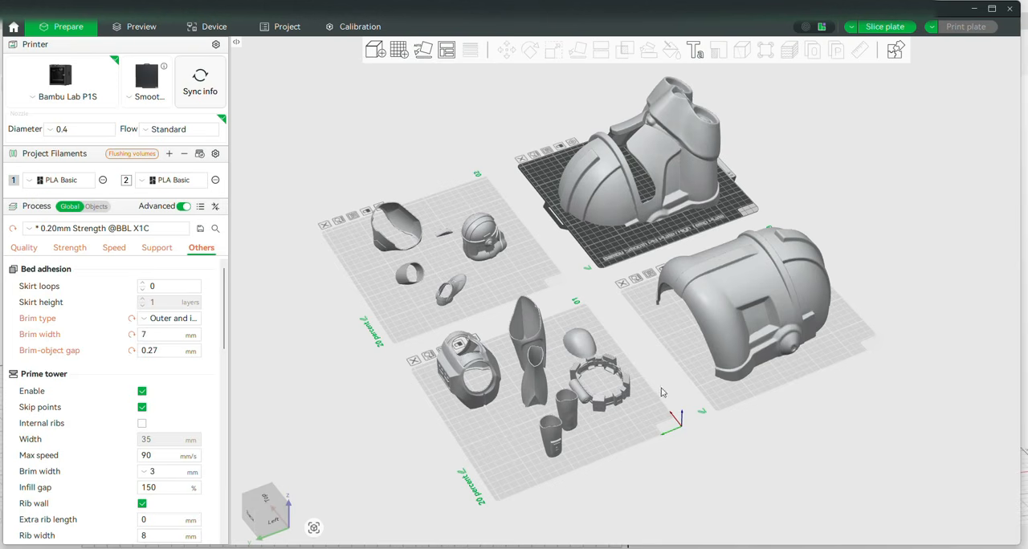
drag(661, 392, 596, 405)
right_drag(522, 206, 605, 416)
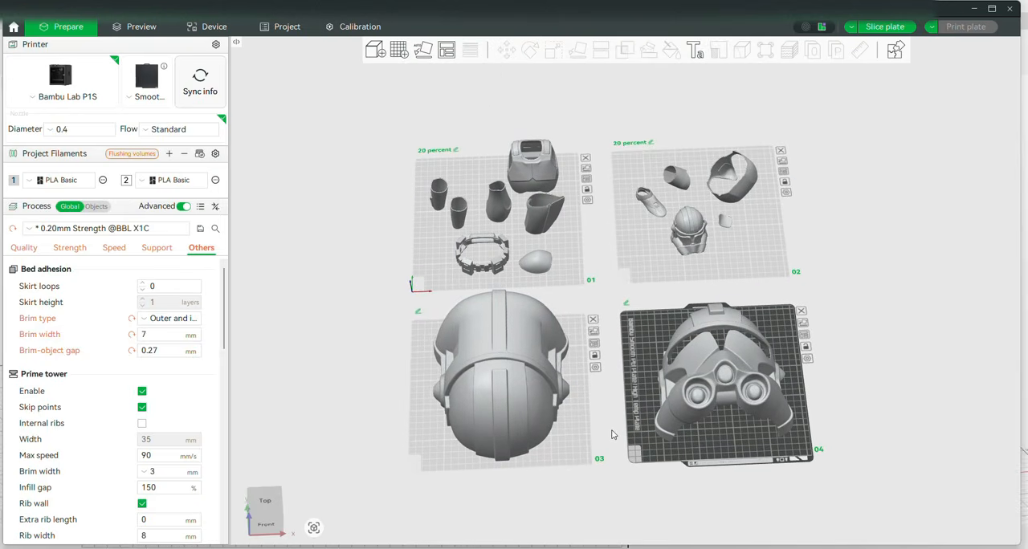
drag(612, 431, 609, 431)
scroll(449, 181, up, 7)
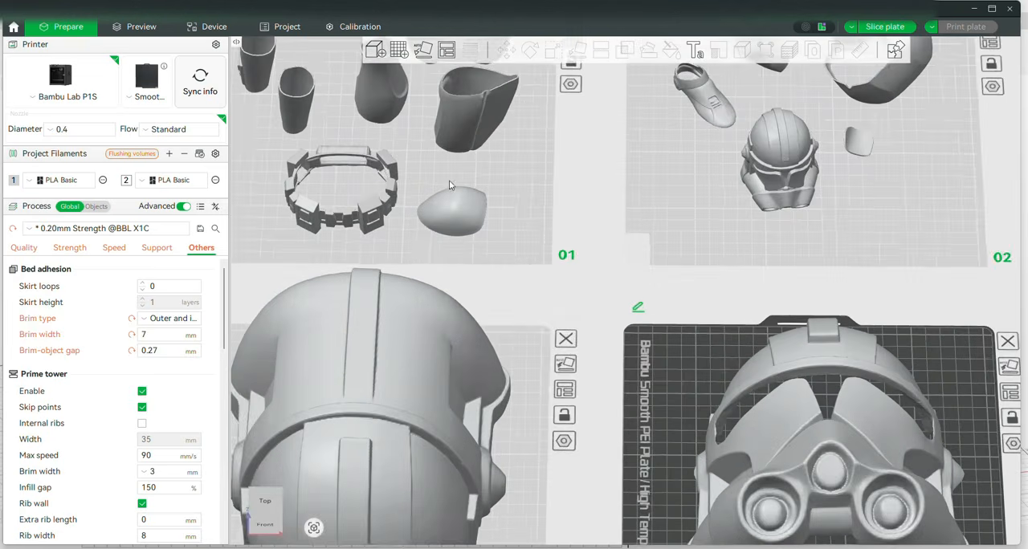
scroll(520, 185, down, 2)
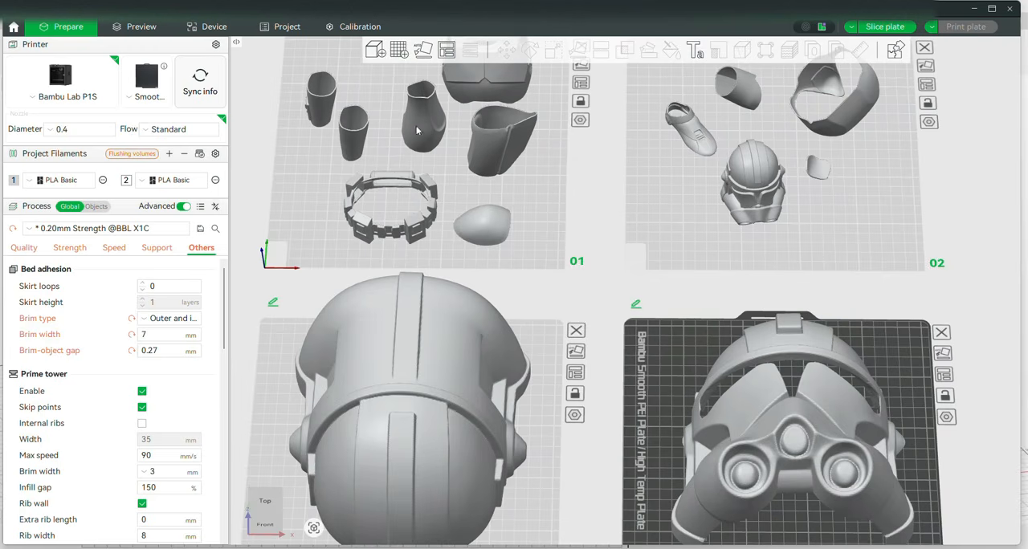
scroll(696, 249, down, 2)
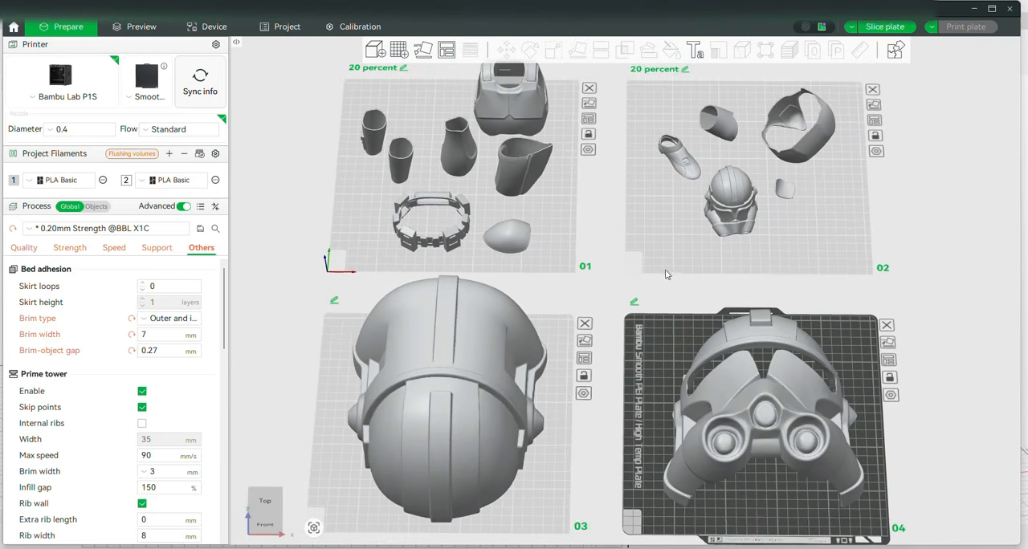
scroll(635, 276, down, 1)
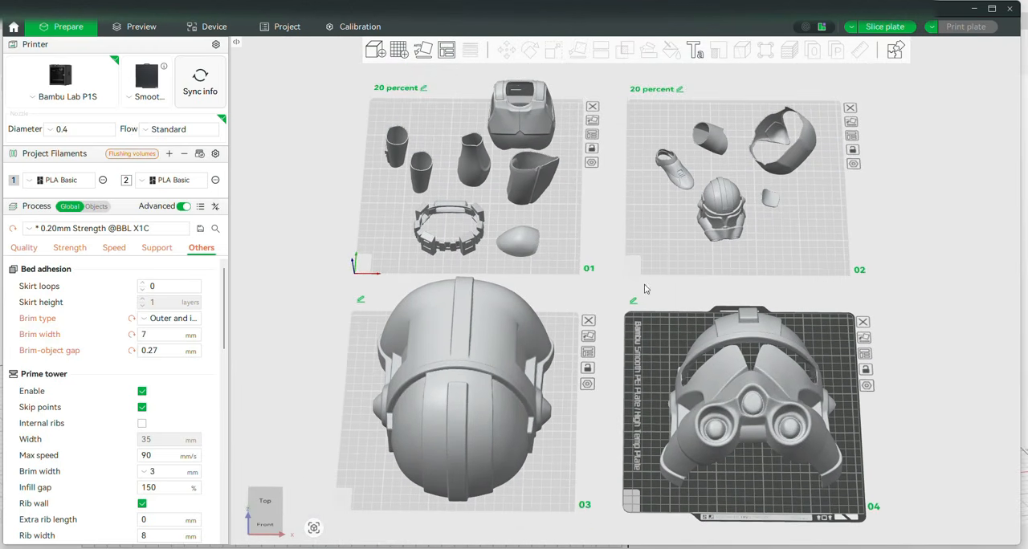
drag(616, 292, 630, 312)
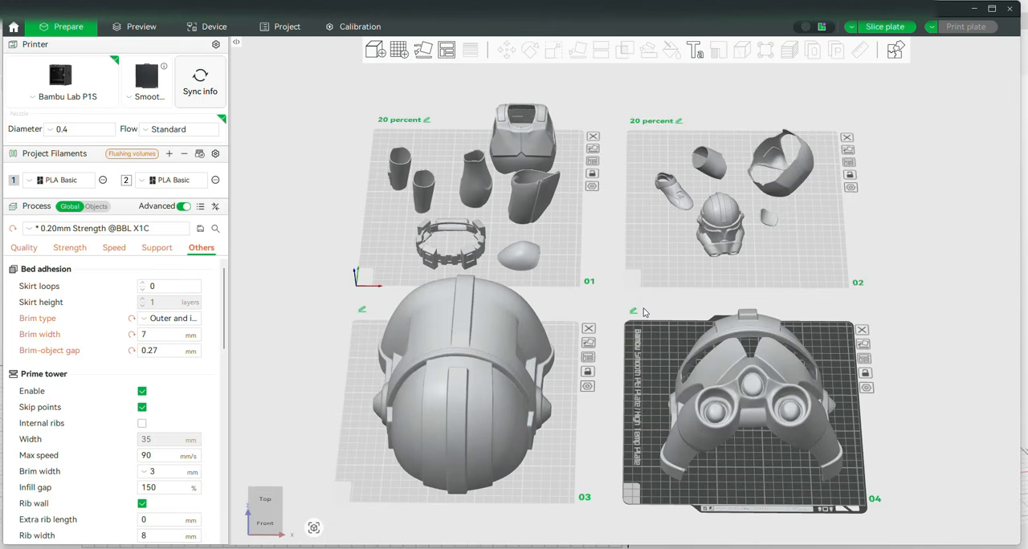